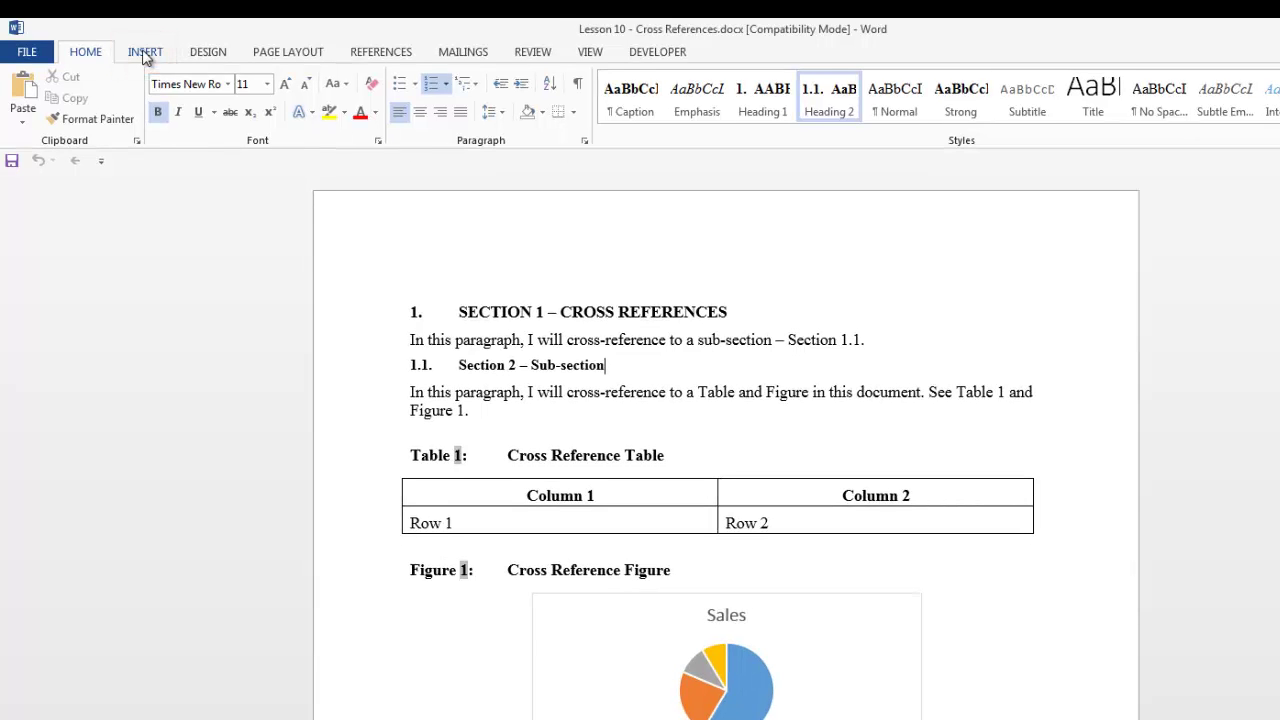
Step: Open the Cross-reference dialog, which lists Section 1 and 1.1 as Numbered item targets, and centre it
click(145, 55)
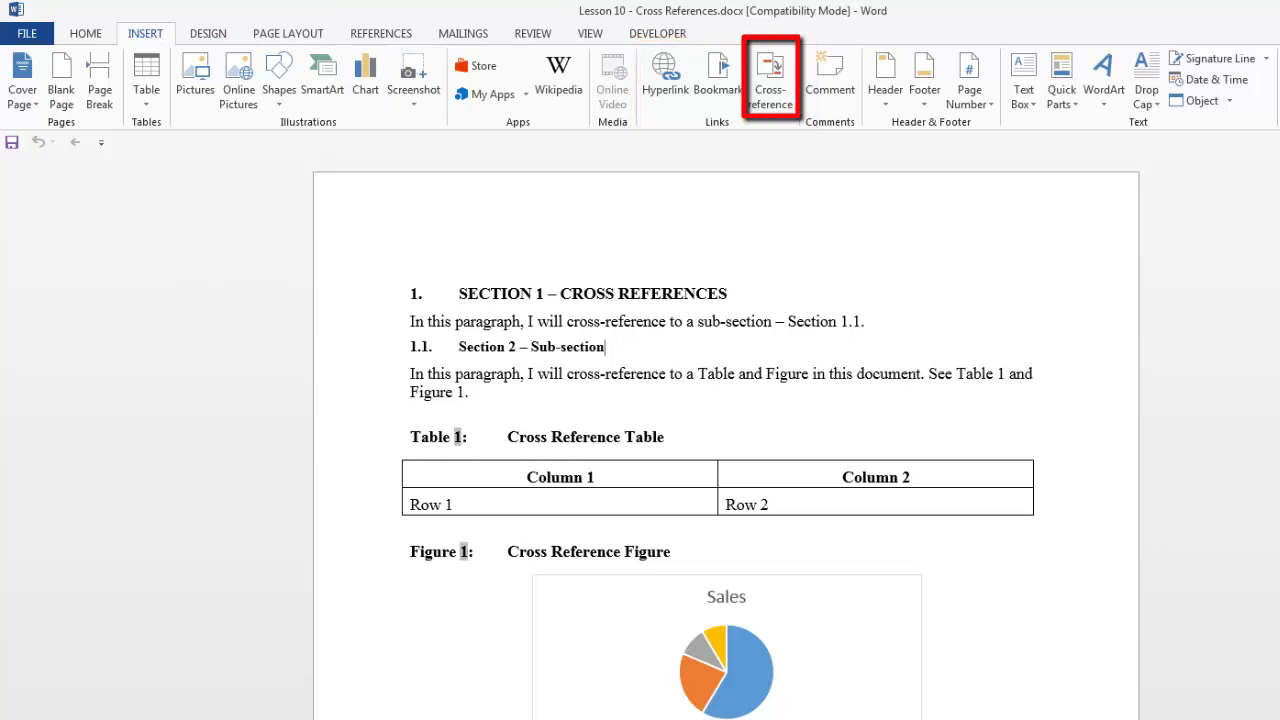
click(775, 88)
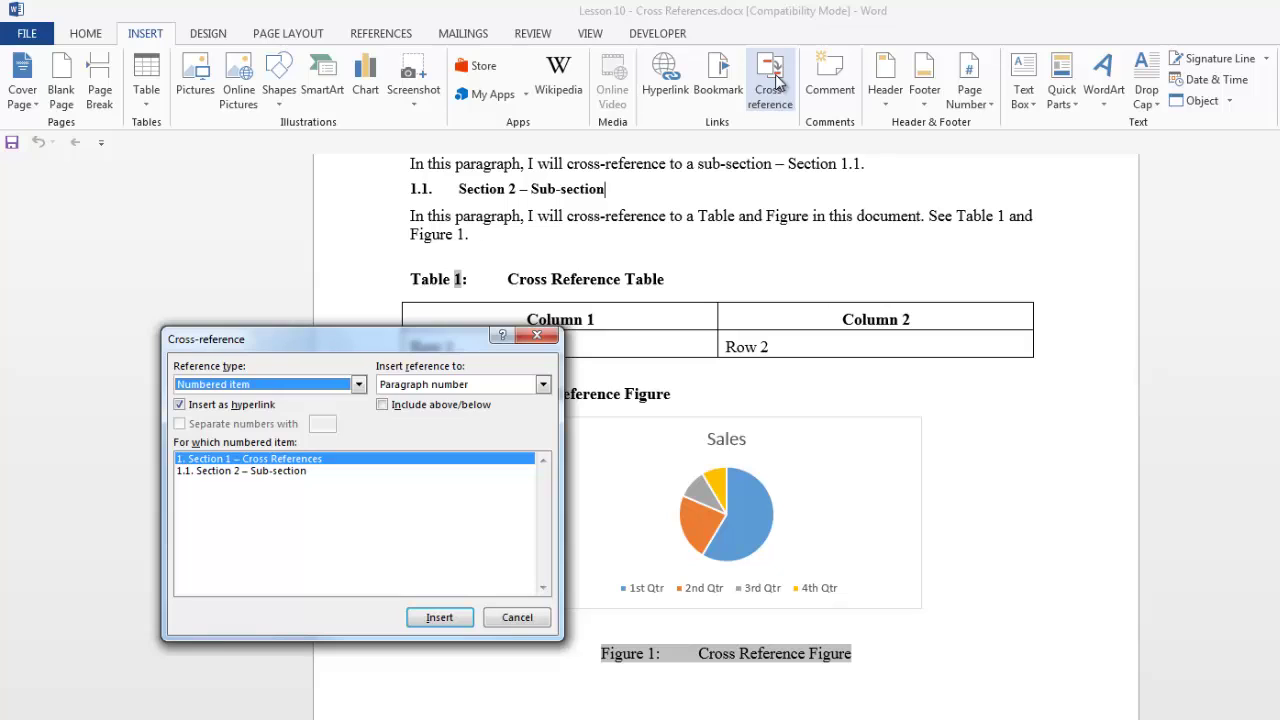
drag(395, 340, 730, 225)
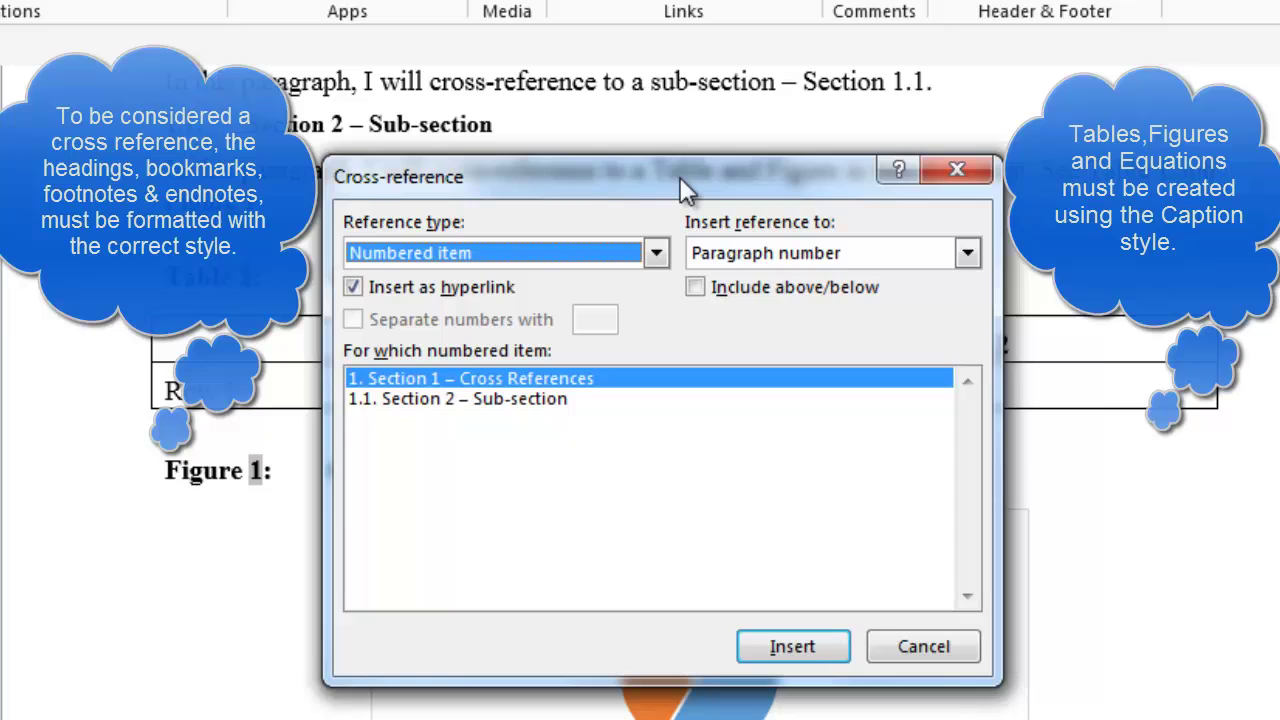
Step: Switch the reference type to Bookmark to view the bookmark targets
click(658, 254)
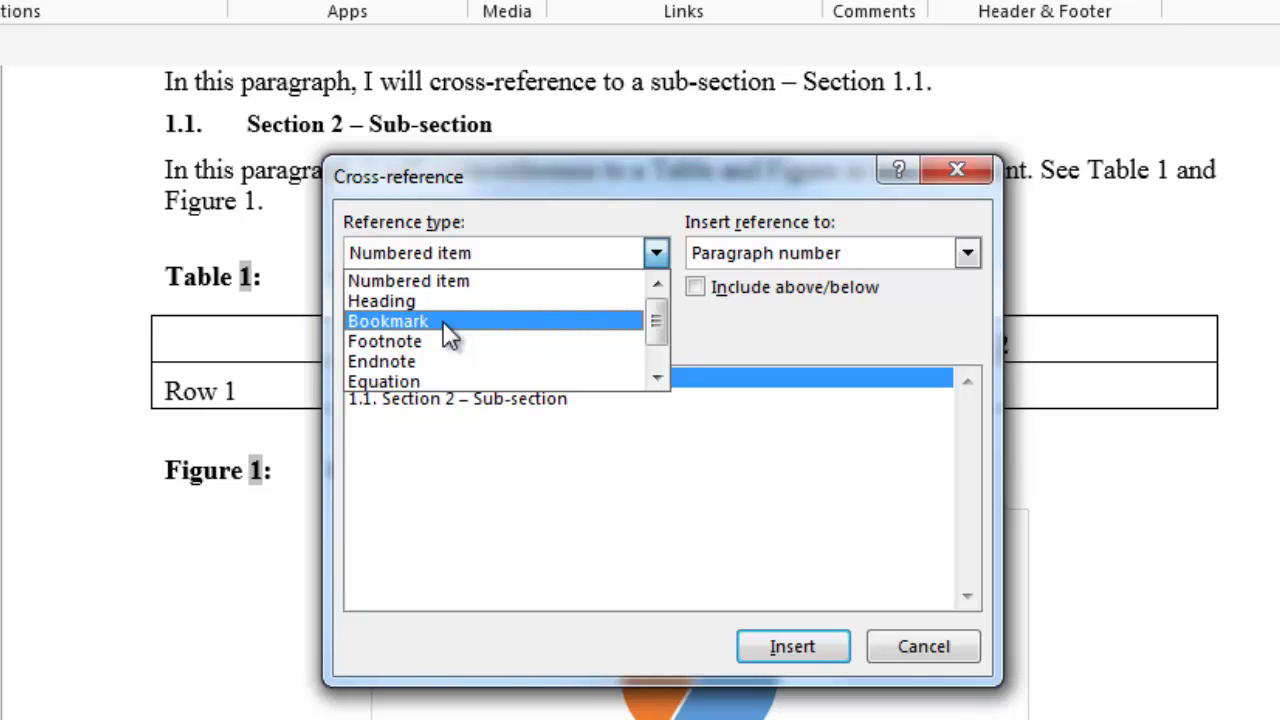
click(447, 337)
click(655, 253)
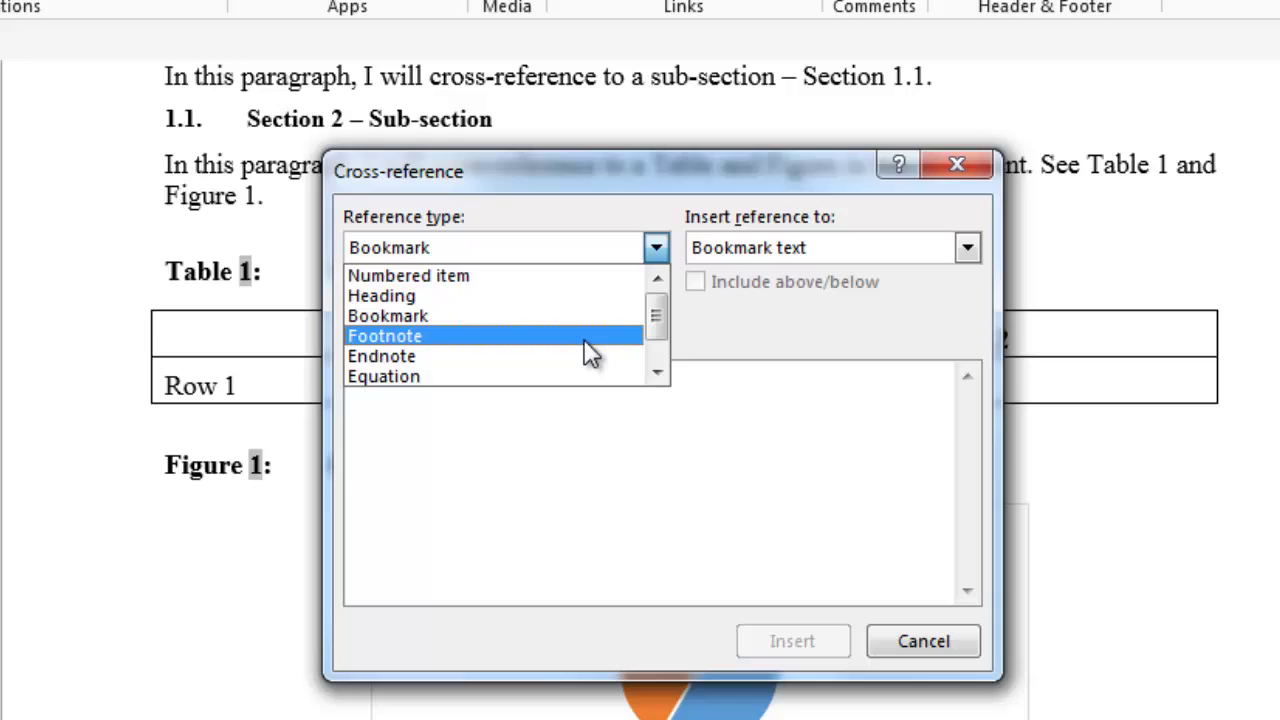
Step: Try Figure as the reference type, then go back to Numbered item
drag(654, 317, 655, 369)
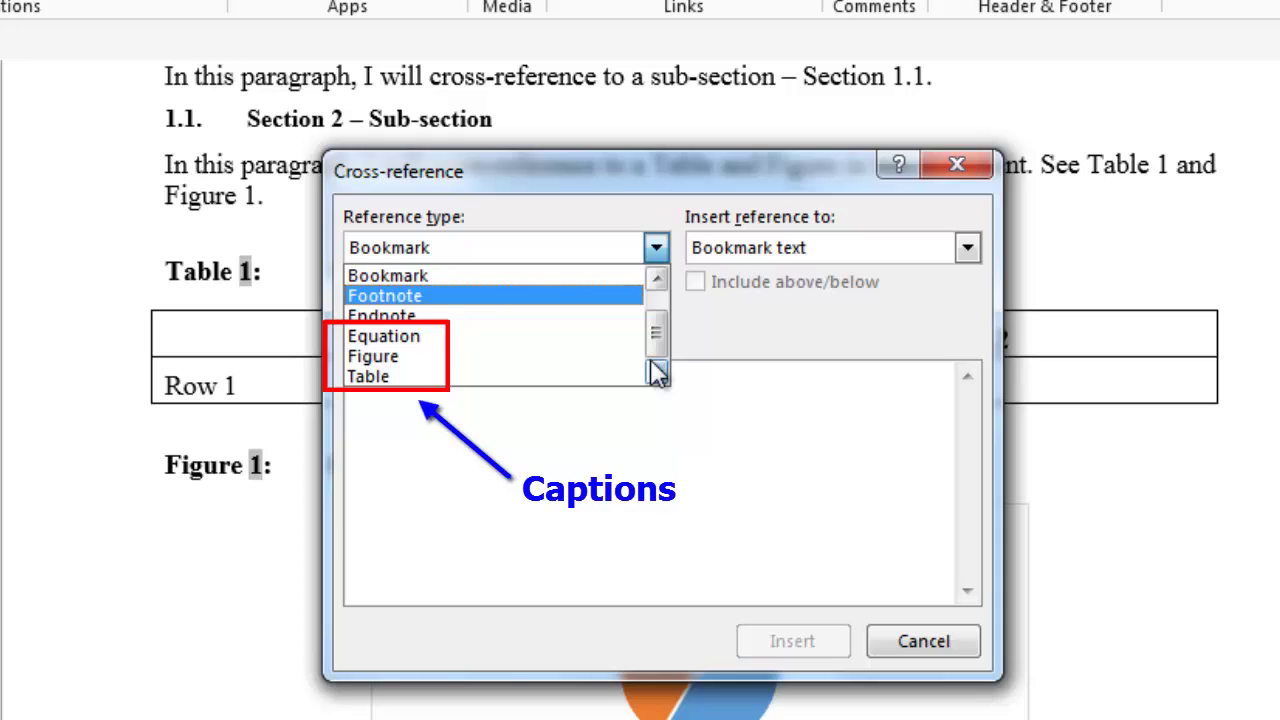
click(520, 360)
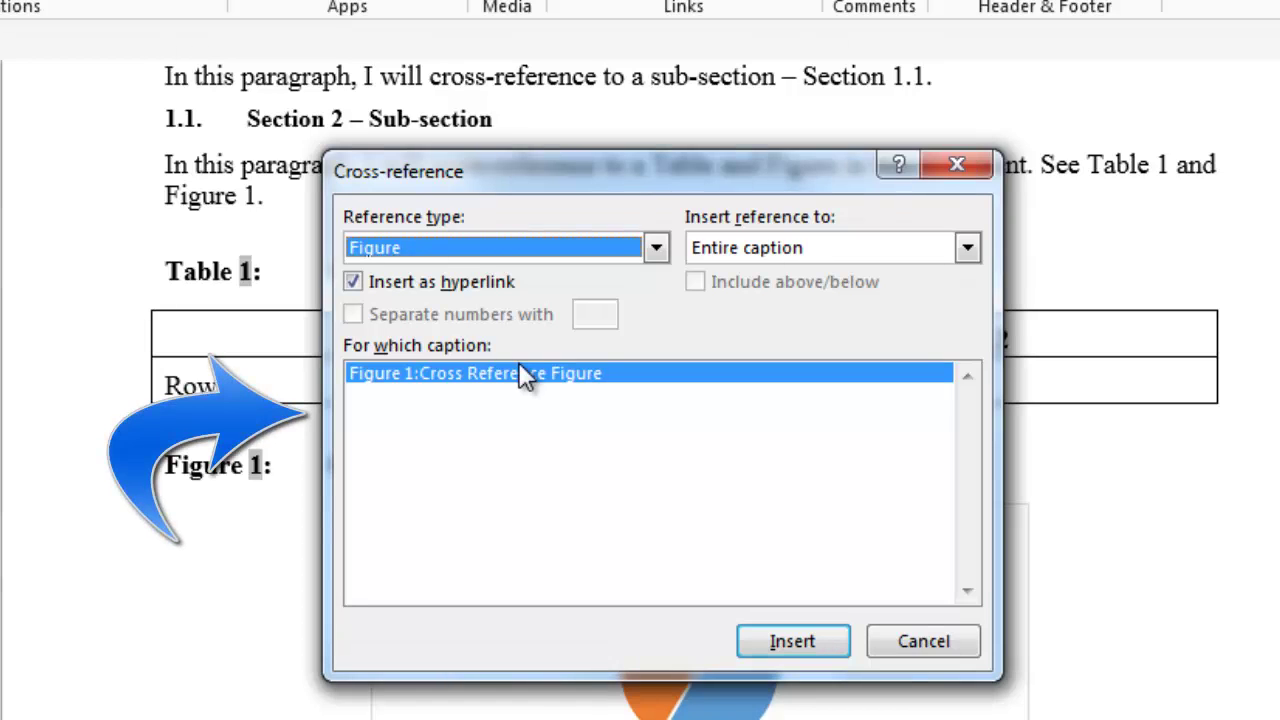
click(656, 247)
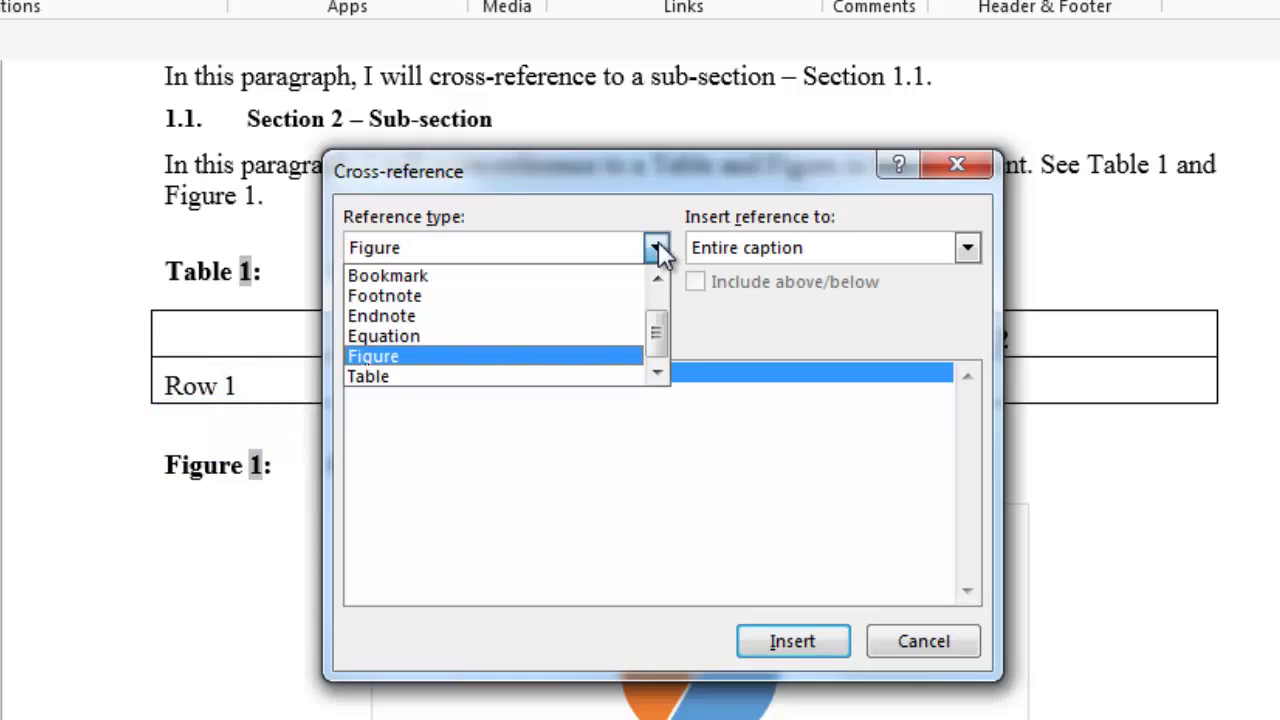
drag(664, 347, 661, 274)
click(600, 275)
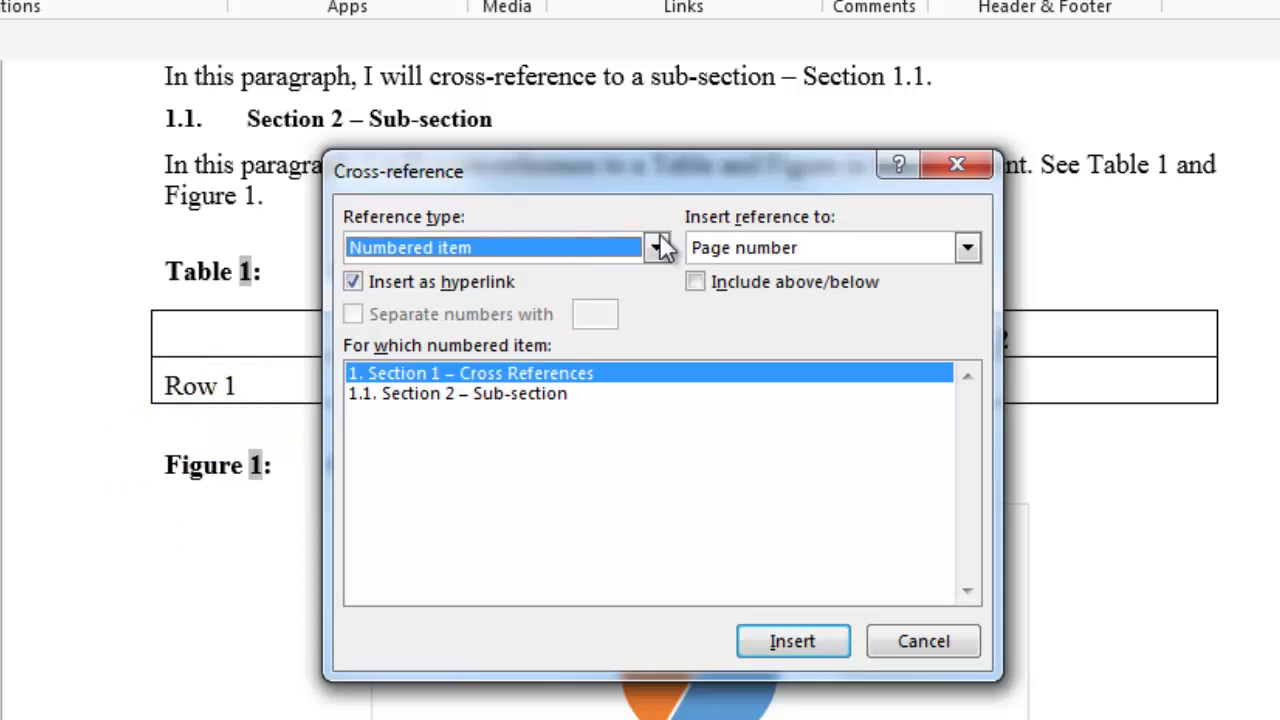
click(969, 249)
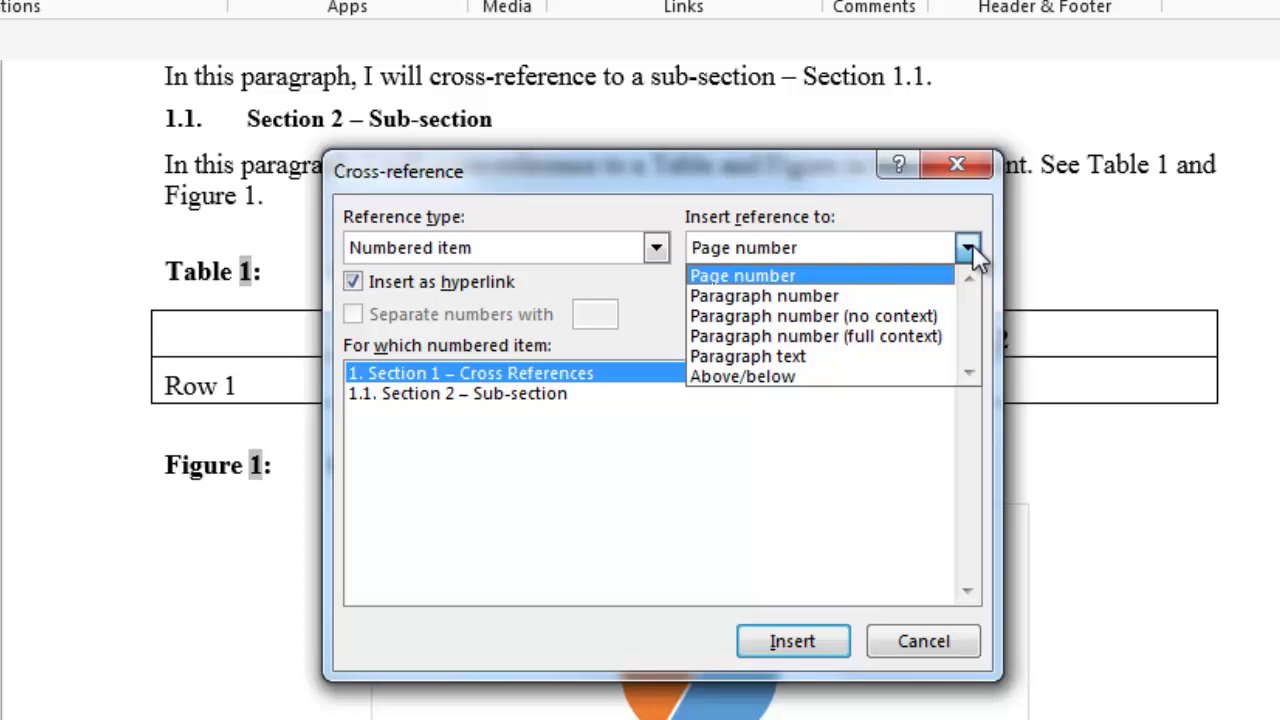
click(972, 246)
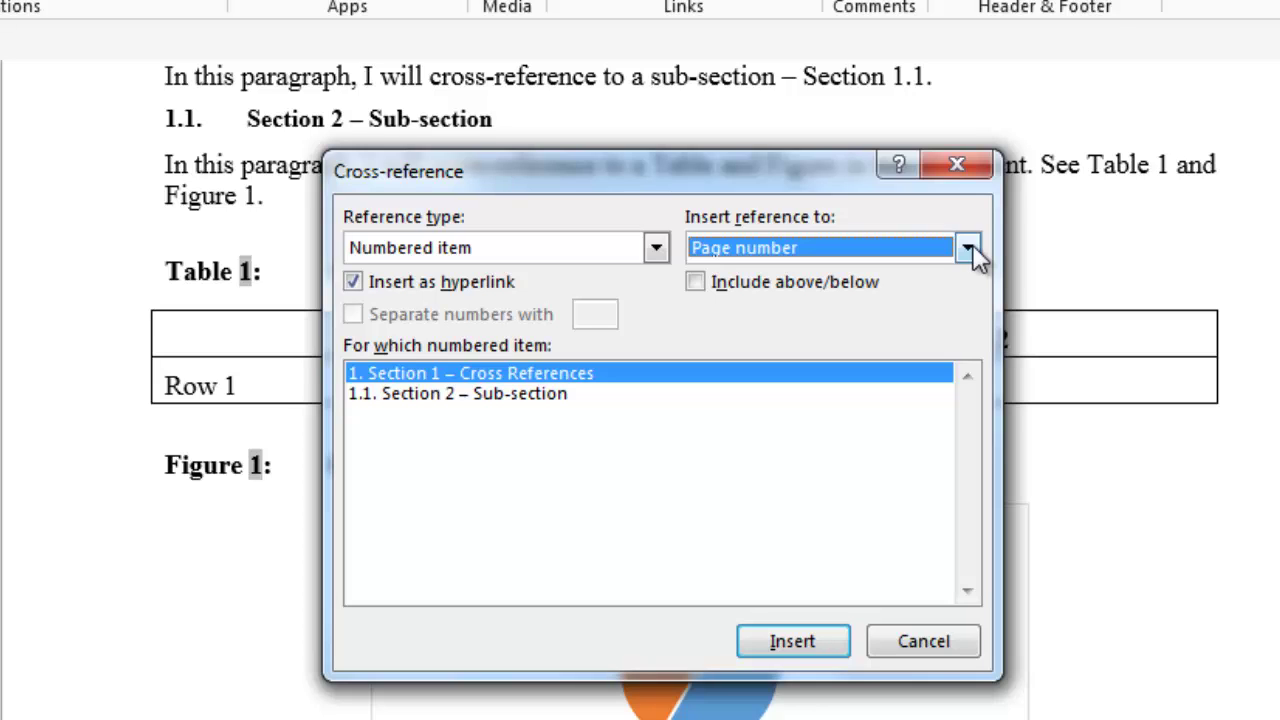
click(968, 248)
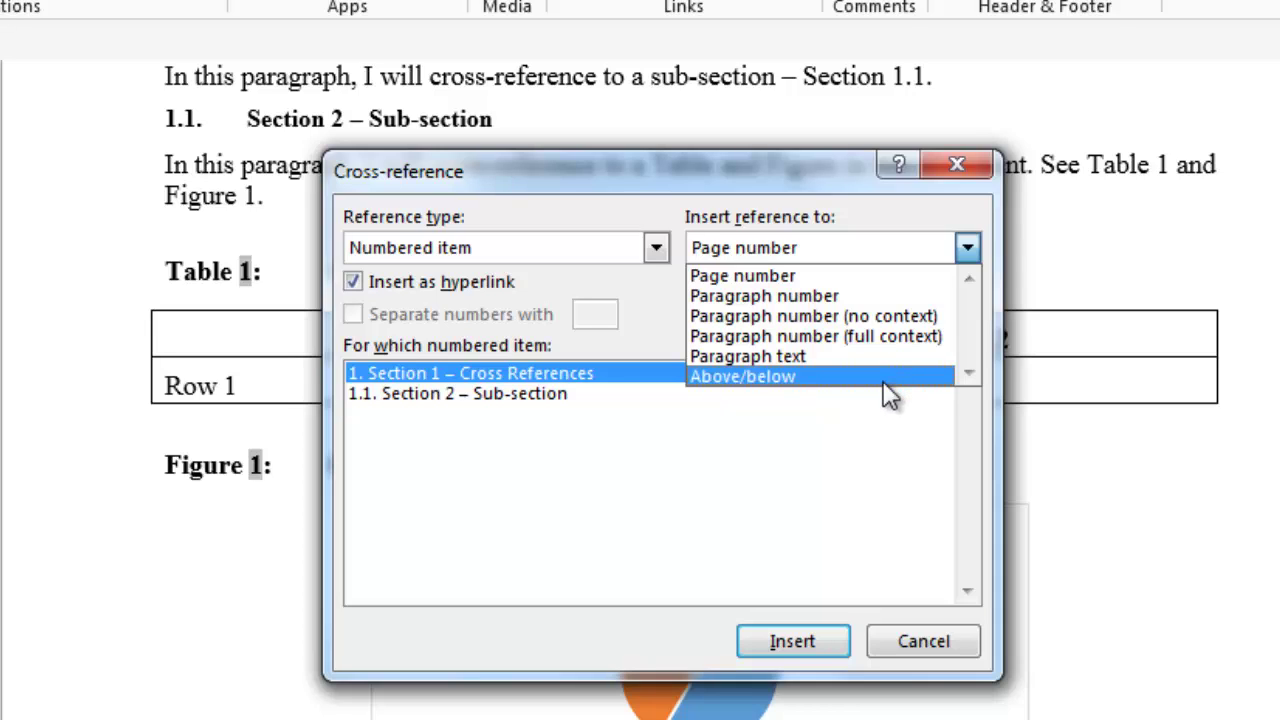
click(968, 248)
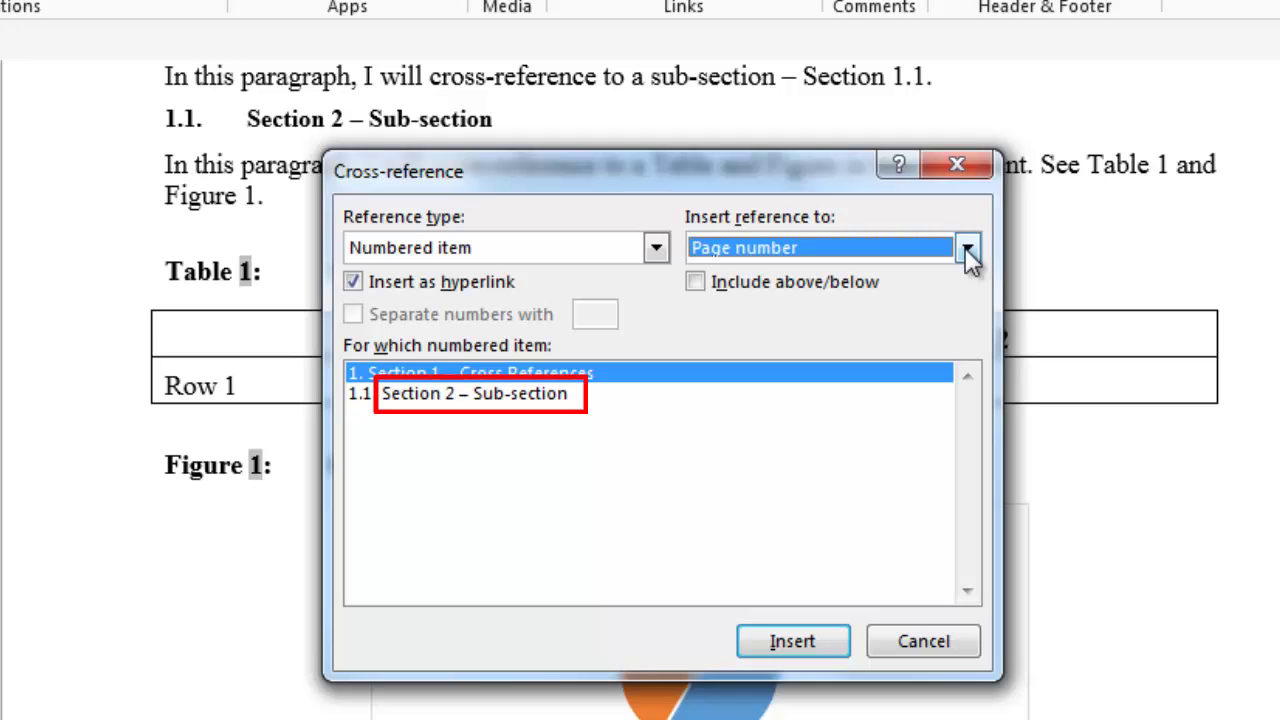
click(966, 249)
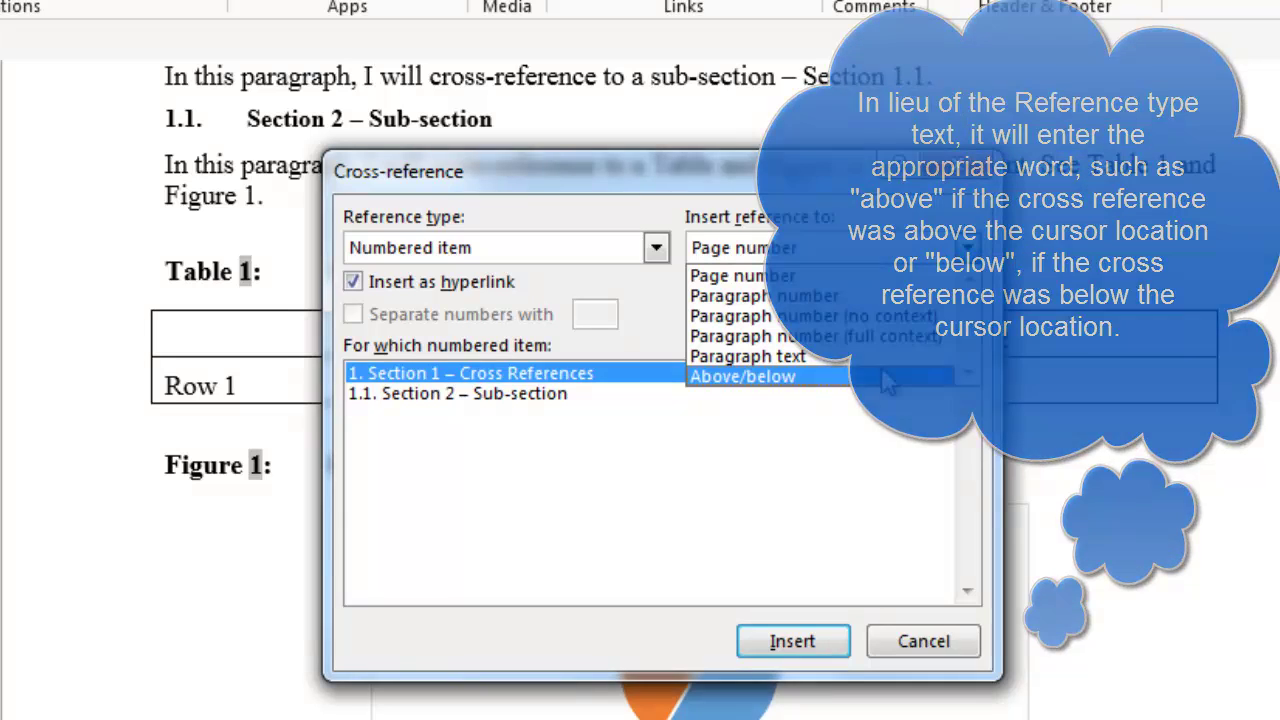
click(968, 247)
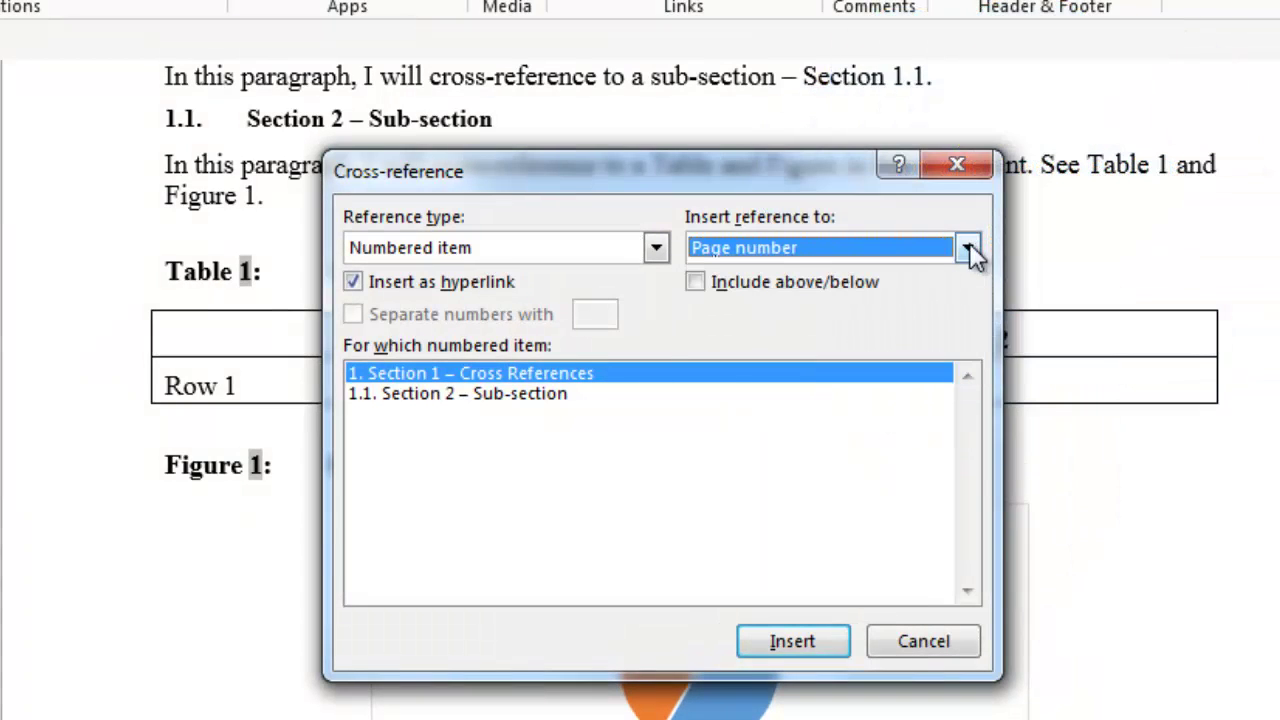
Step: Include above/below, set Insert reference to Paragraph number, and turn off Insert as hyperlink
click(694, 282)
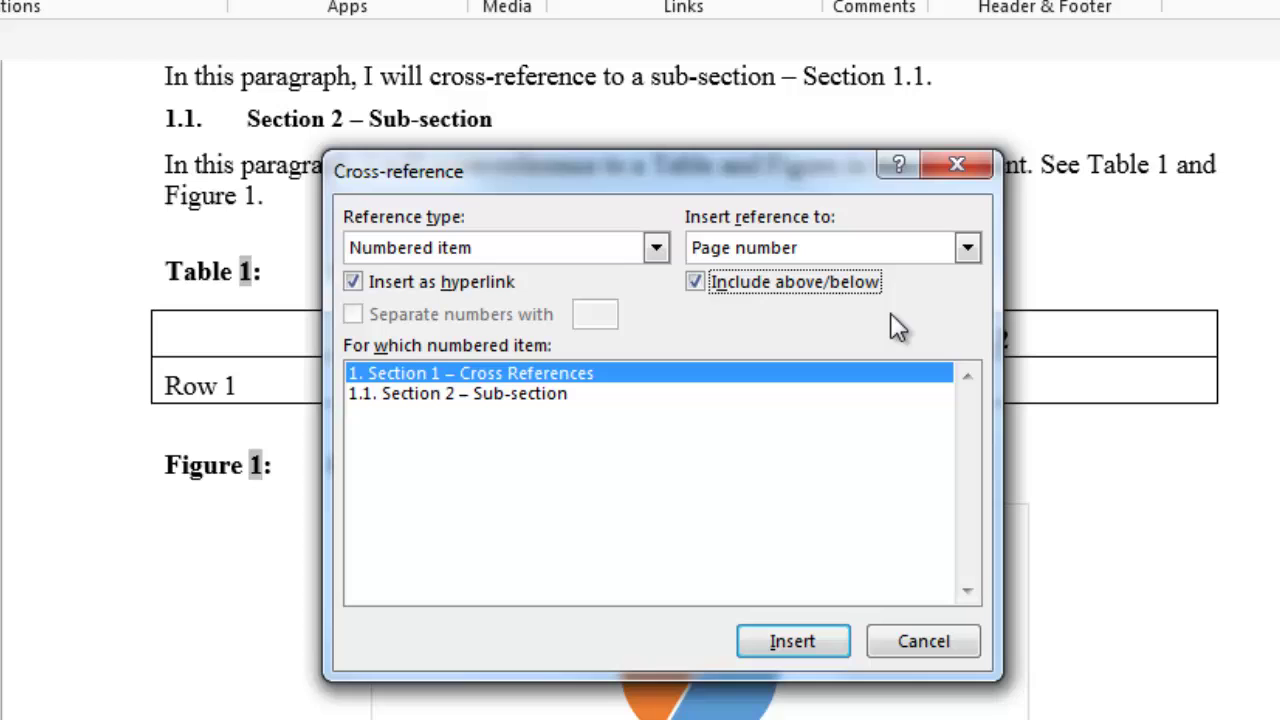
click(967, 247)
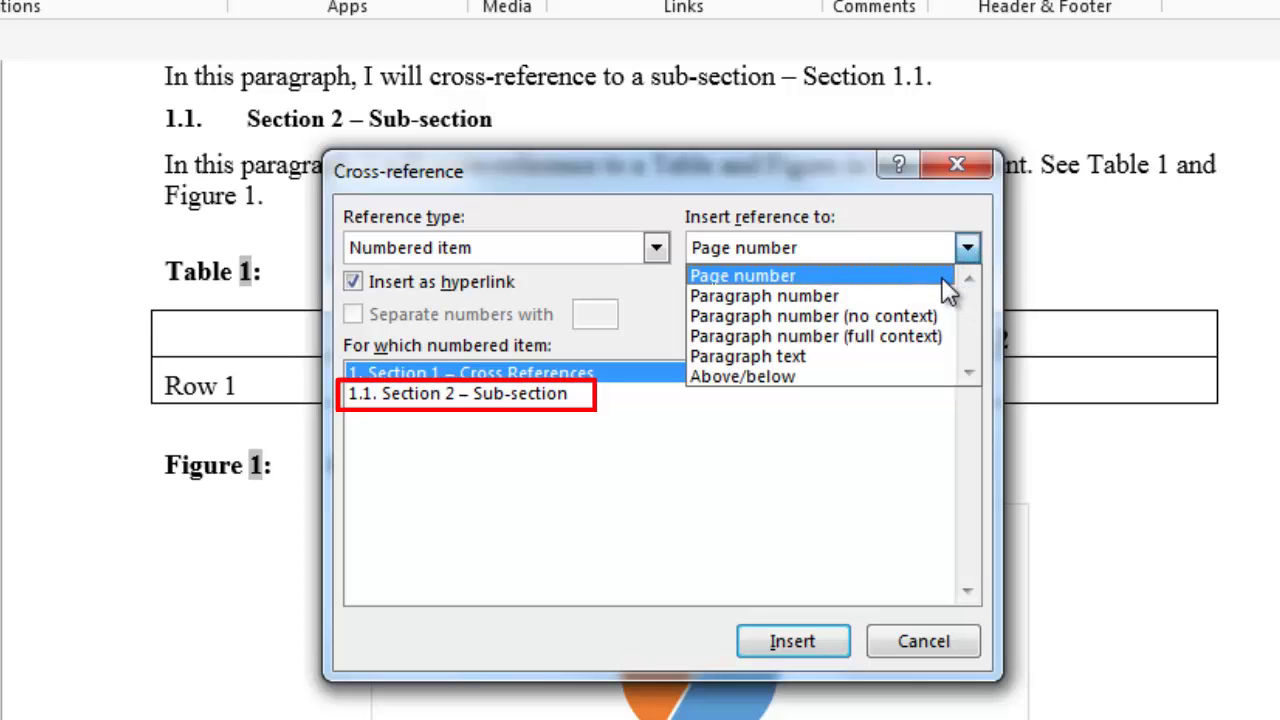
click(892, 296)
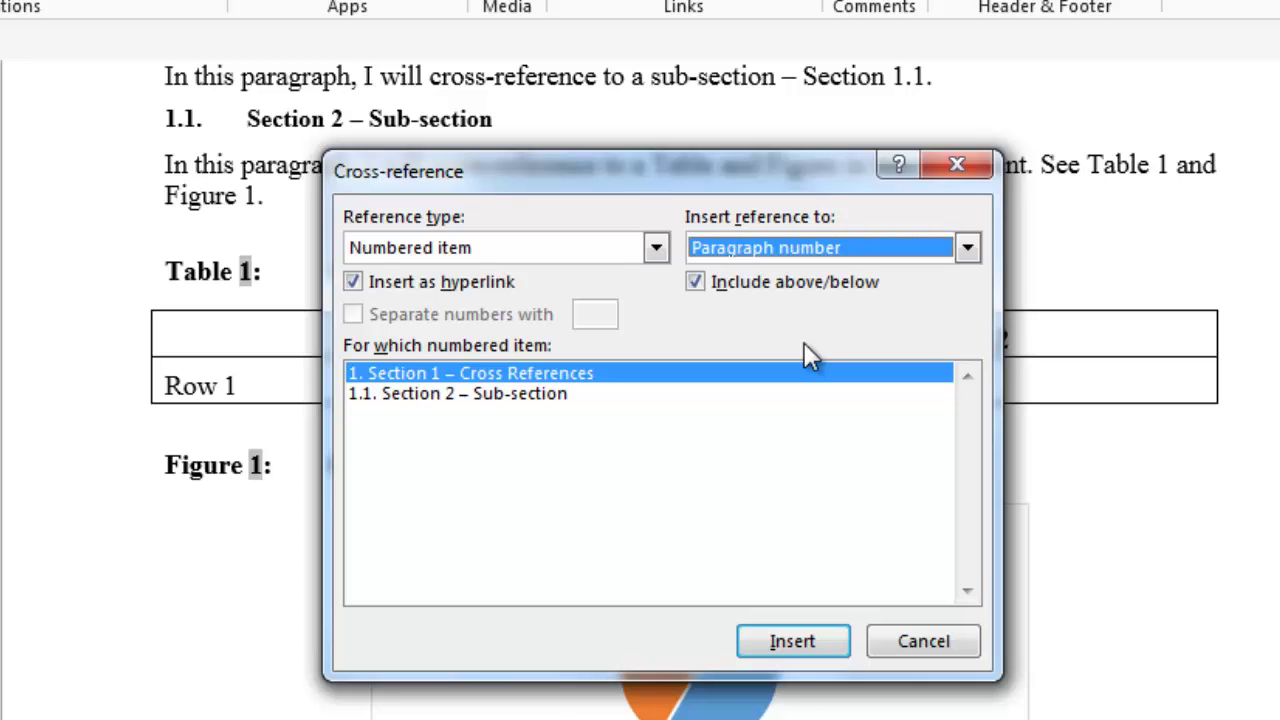
click(361, 283)
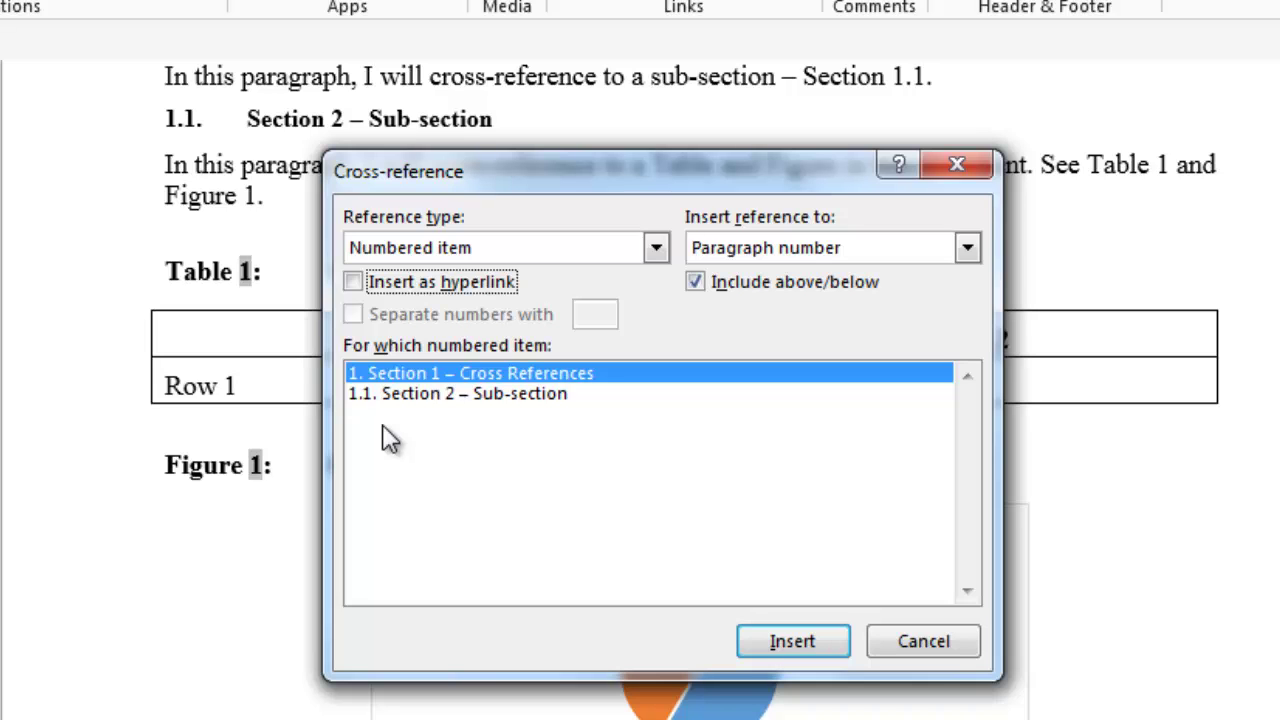
Step: Close the dialog and inspect the existing Section 1.1 reference field in the first paragraph
click(909, 641)
scroll(1015, 522, up, 3)
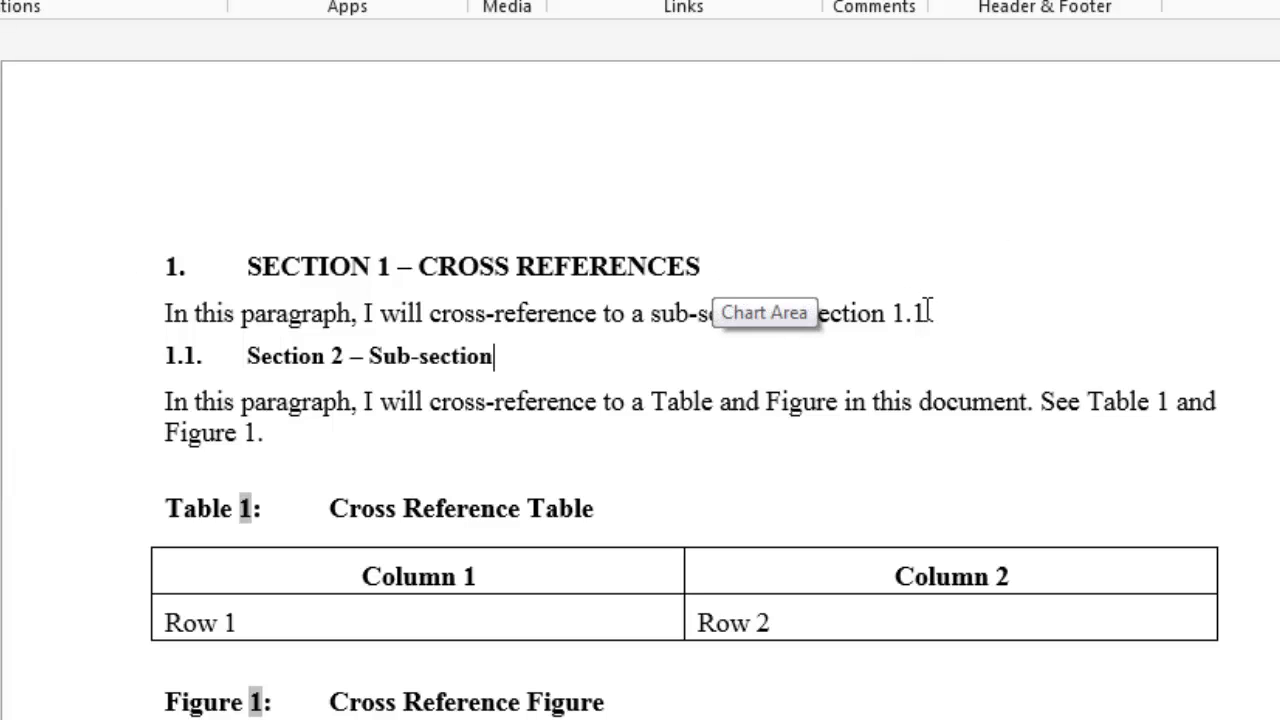
click(897, 313)
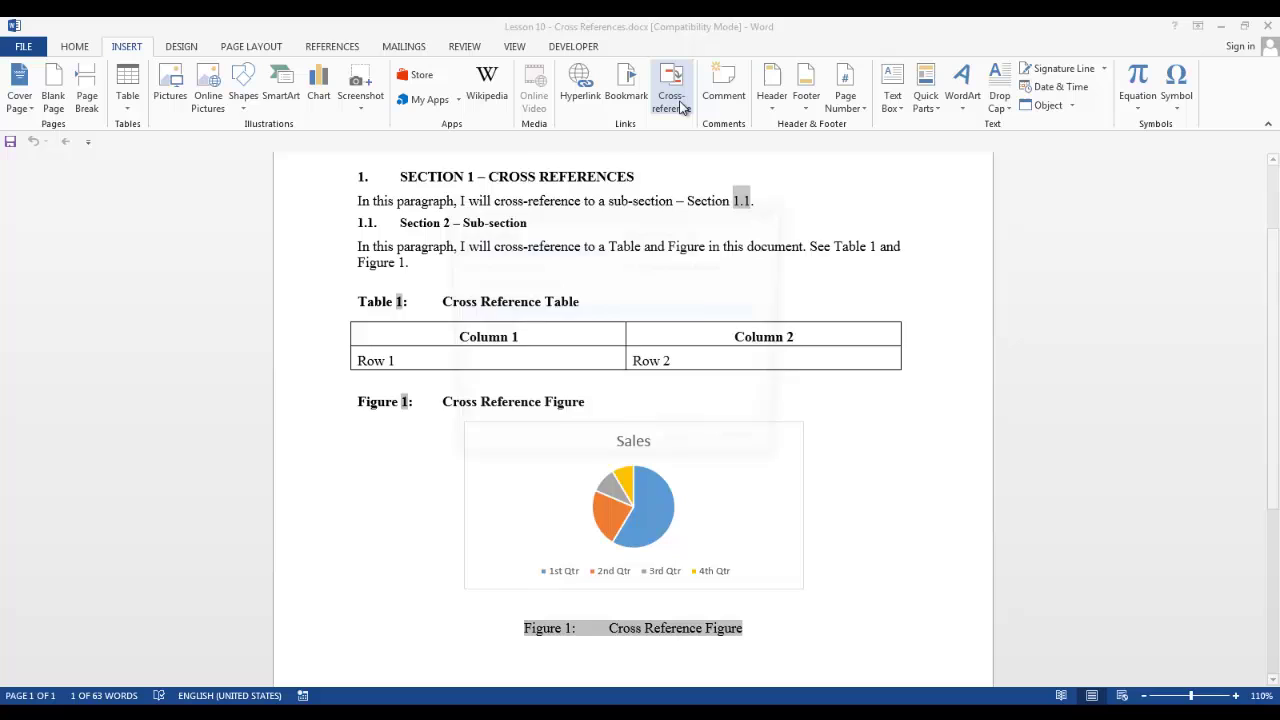
Step: Insert a Paragraph number cross-reference to '1.1 Section 2 – Sub-section' and close the dialog
click(676, 102)
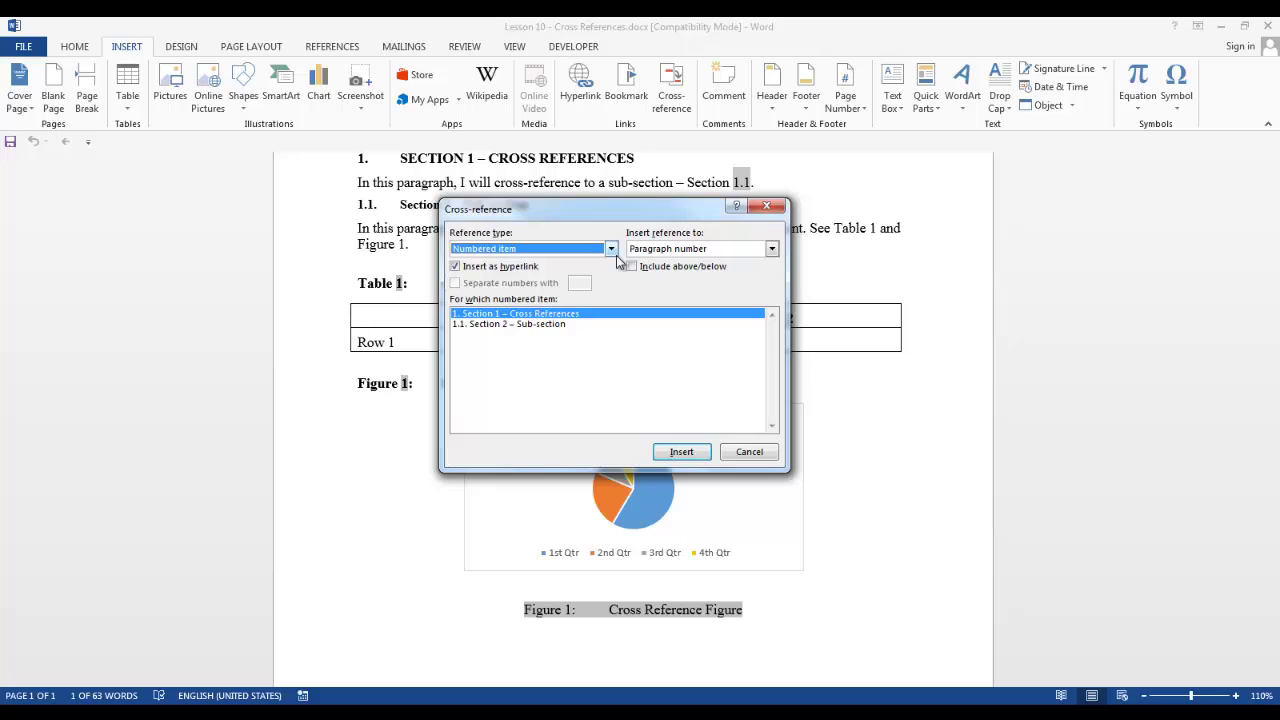
click(772, 249)
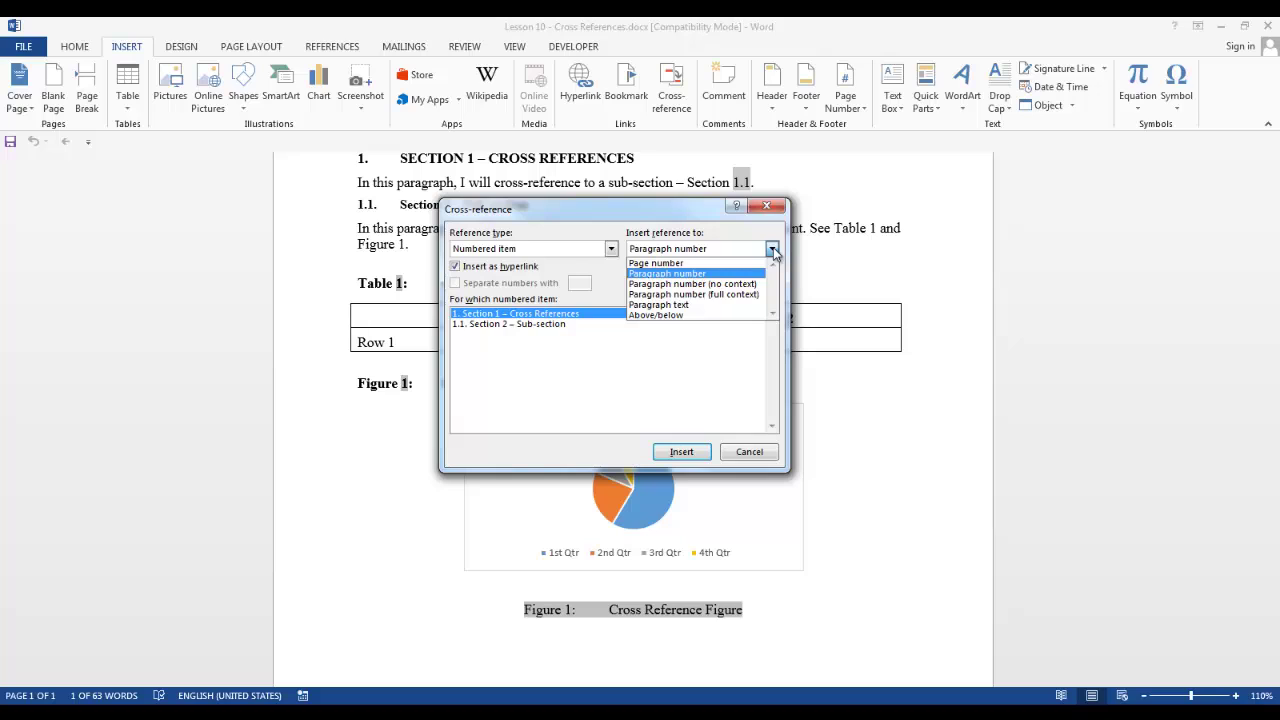
click(716, 276)
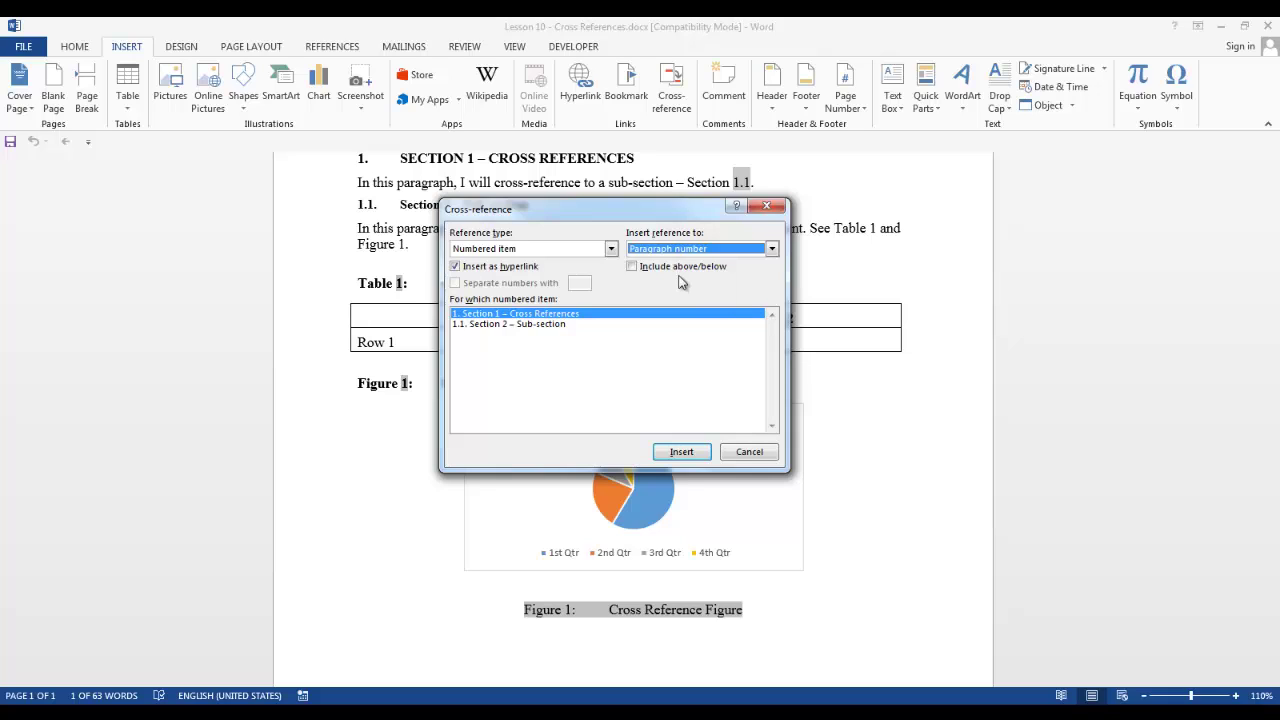
click(549, 327)
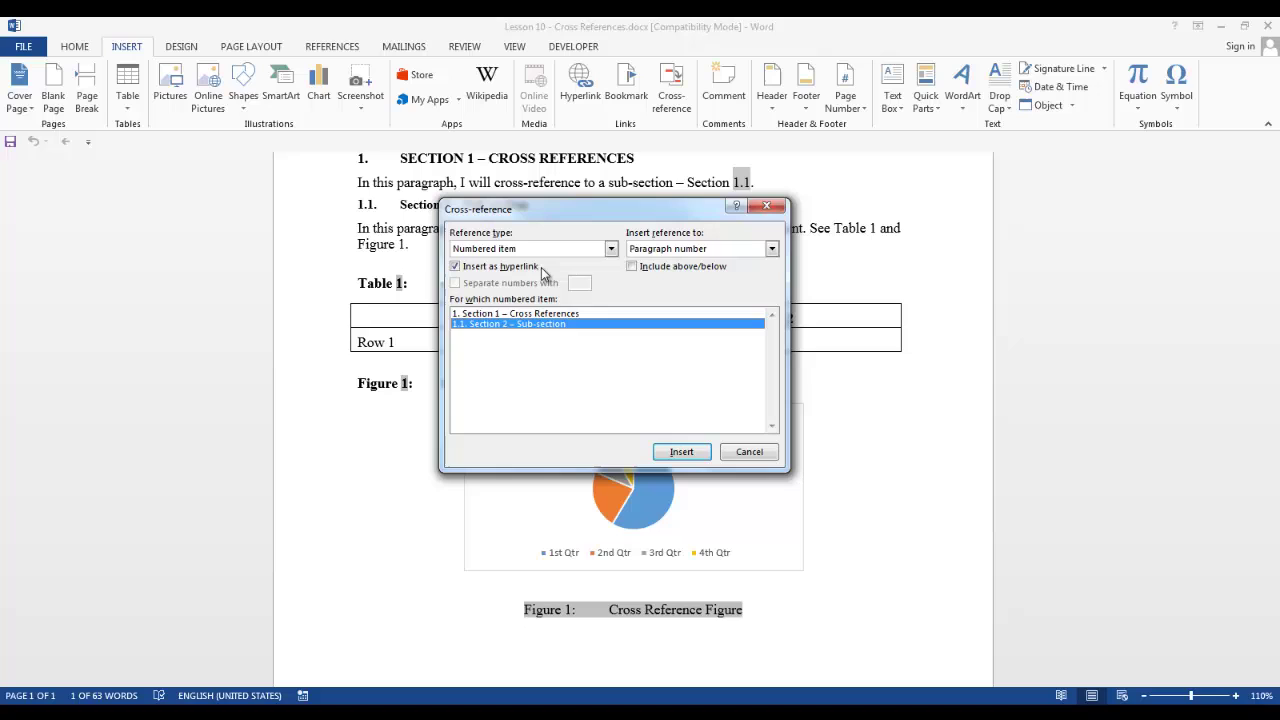
click(681, 452)
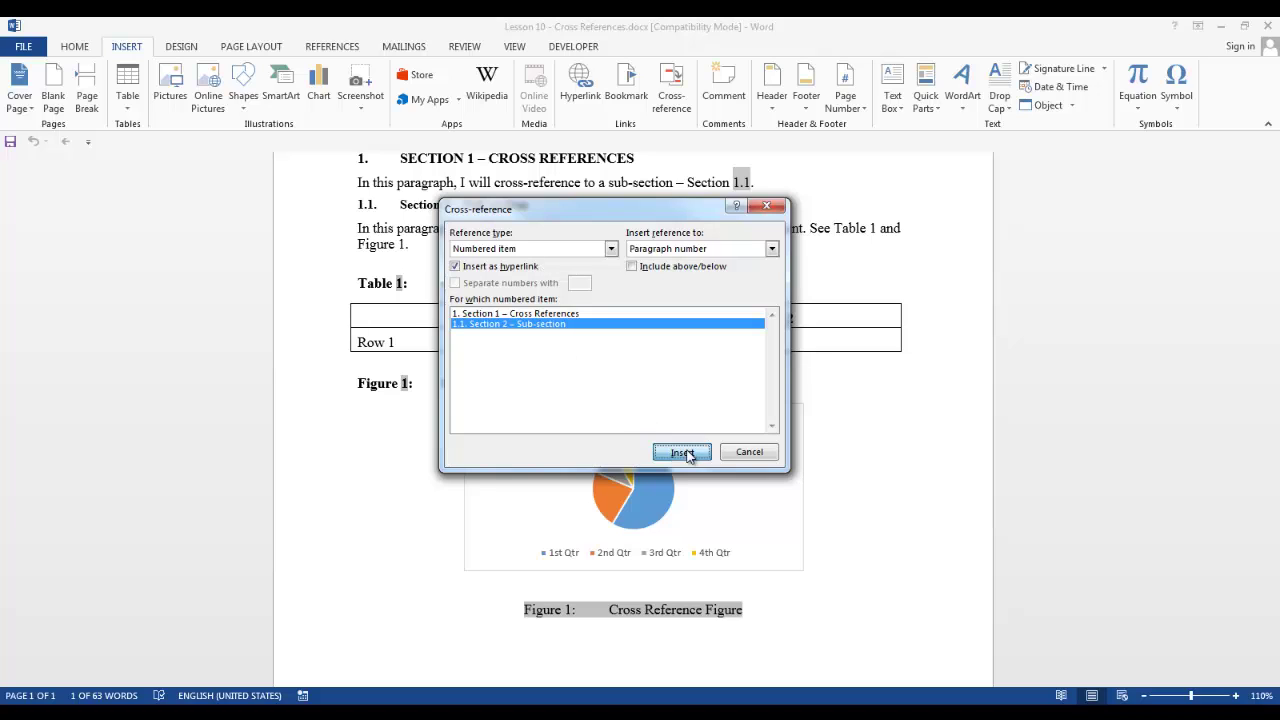
click(748, 452)
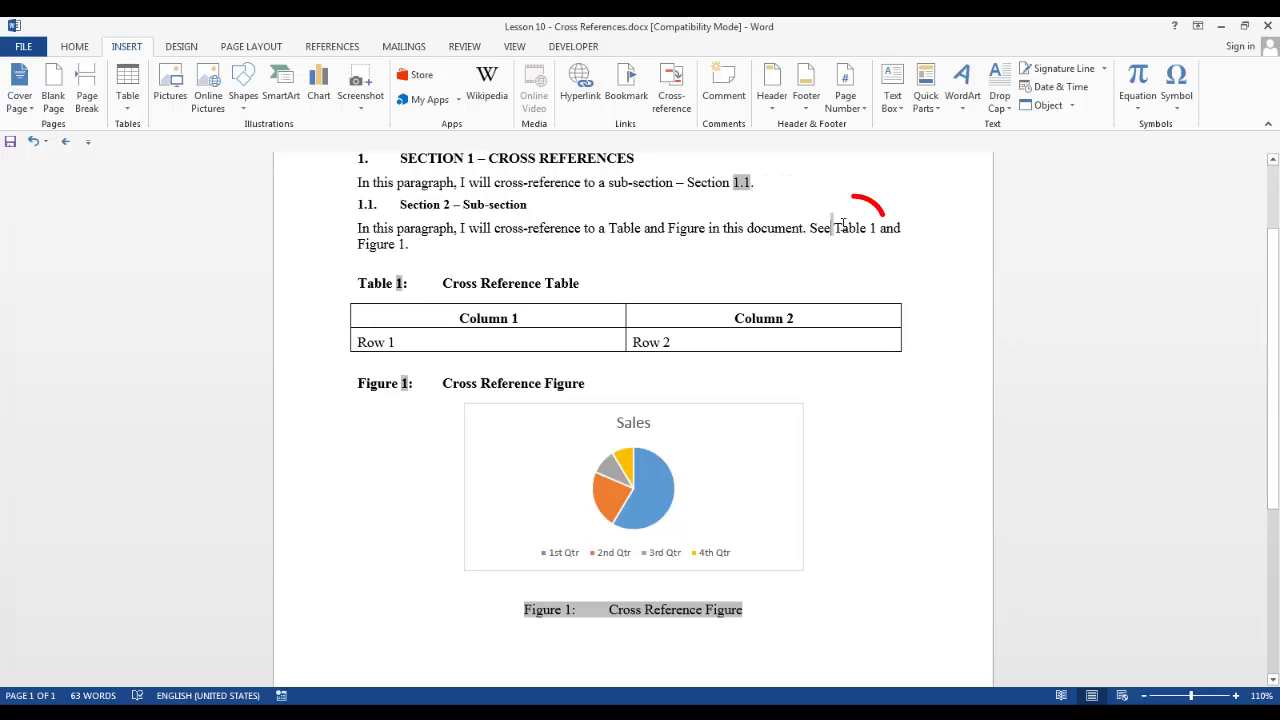
Step: Replace 'Table 1' with a Table cross-reference showing only label and number, then follow the link
drag(810, 228, 877, 228)
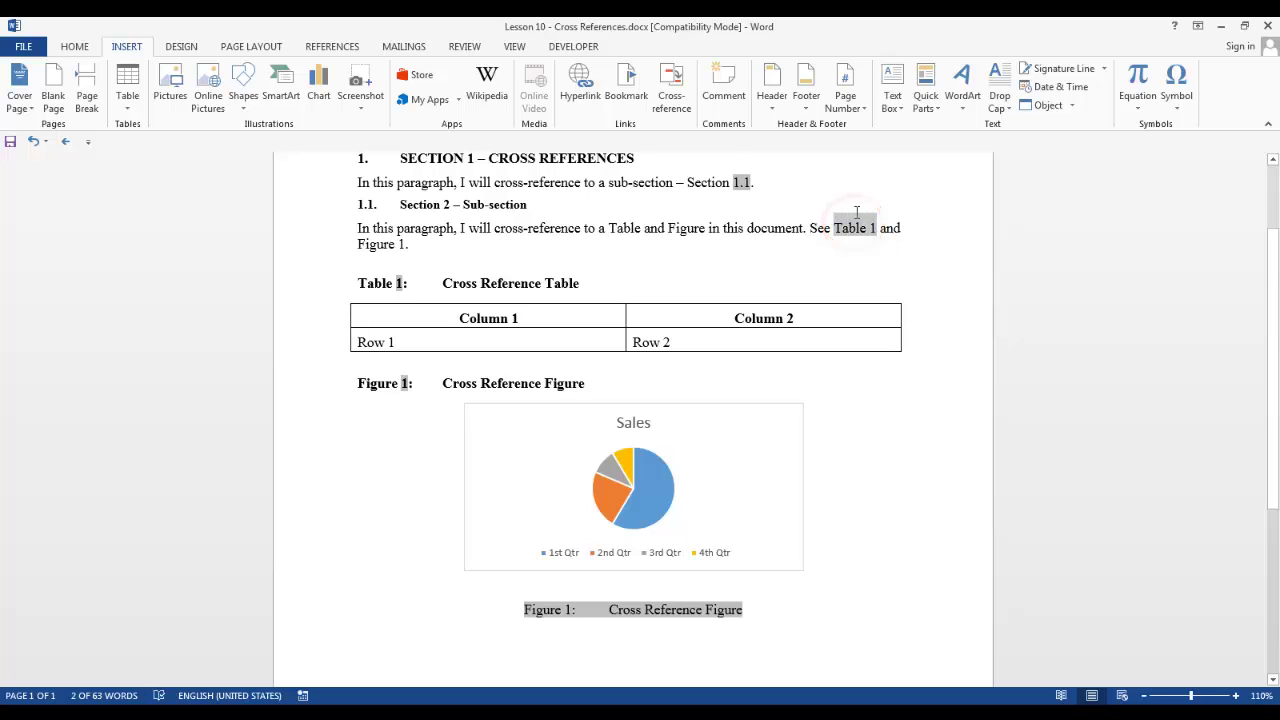
click(676, 100)
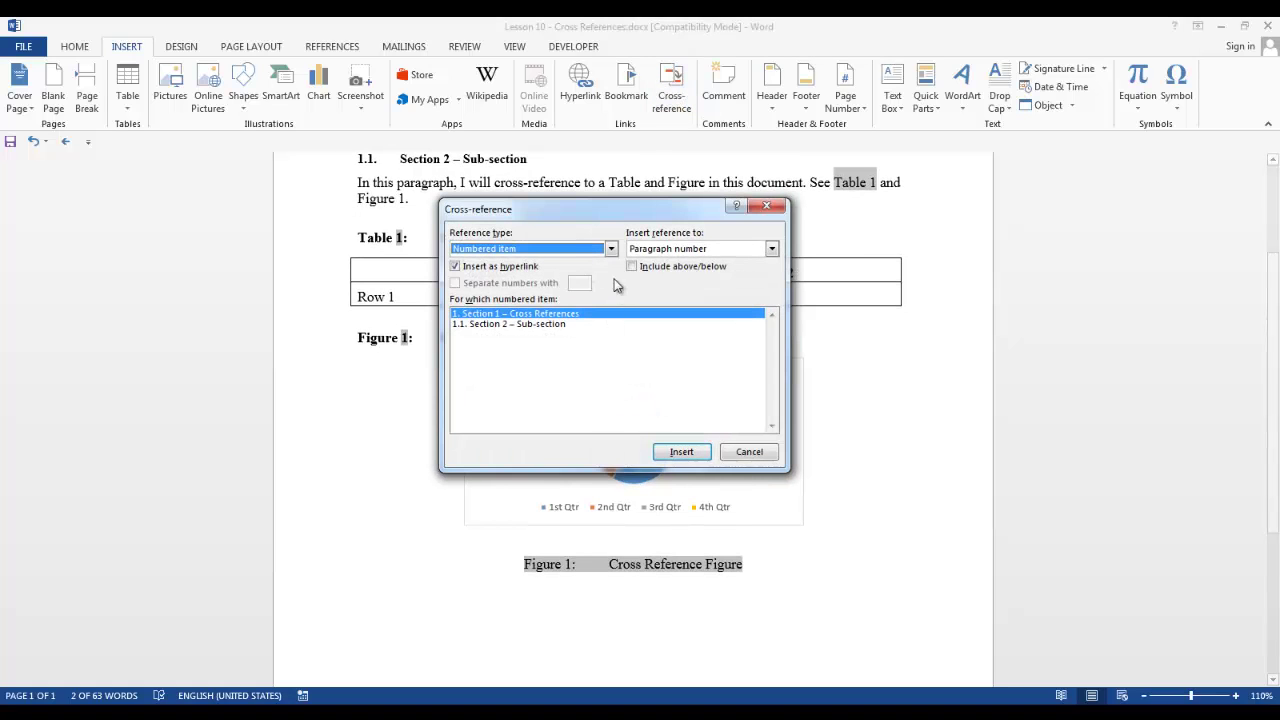
click(611, 249)
scroll(612, 285, down, 1)
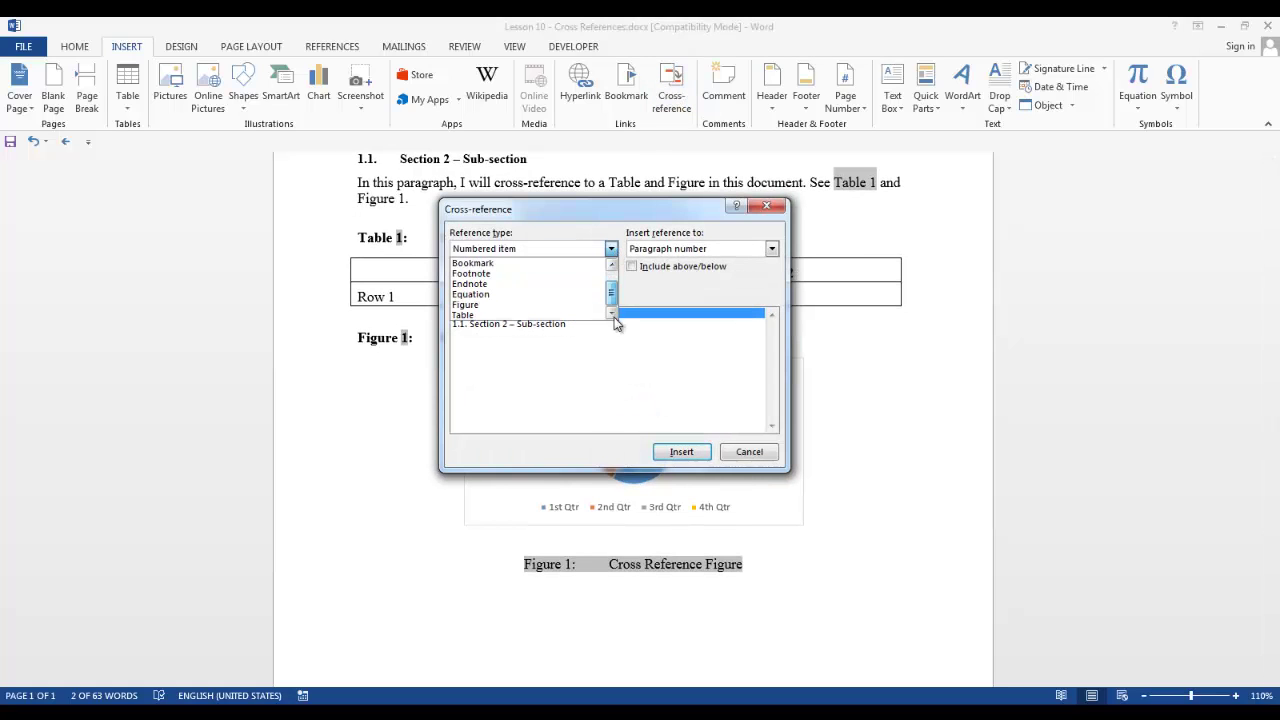
click(482, 316)
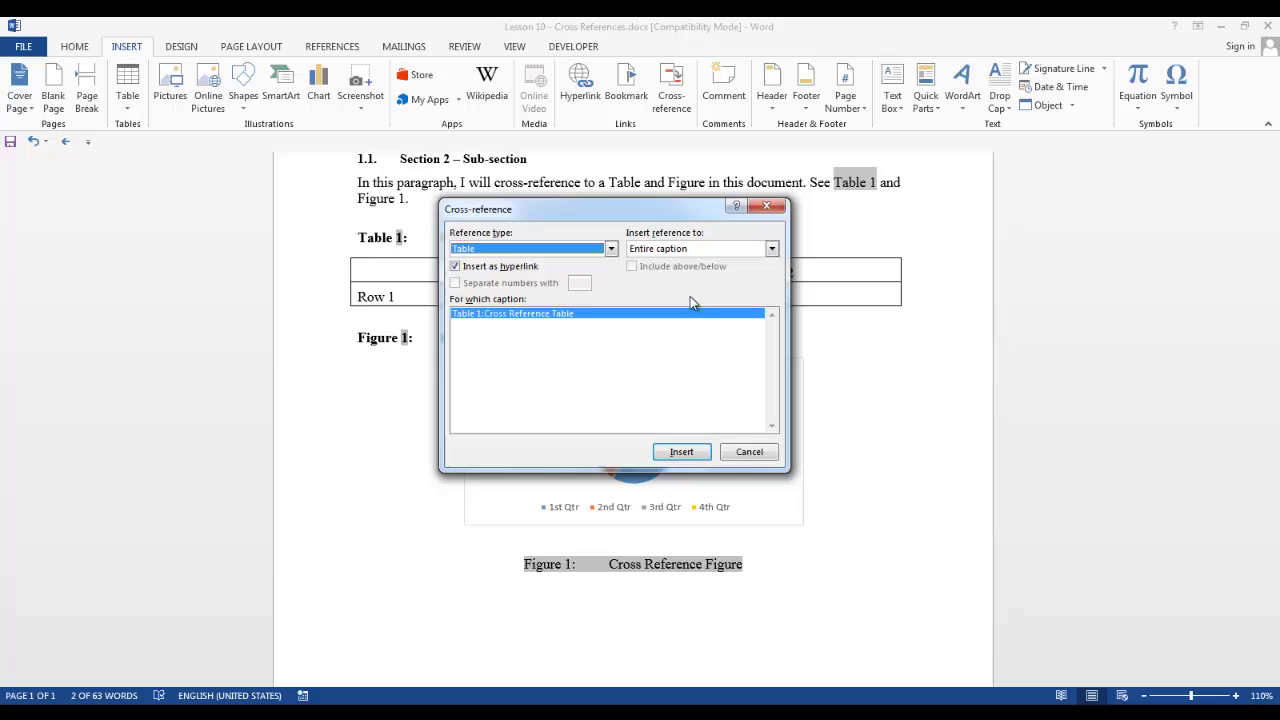
click(773, 251)
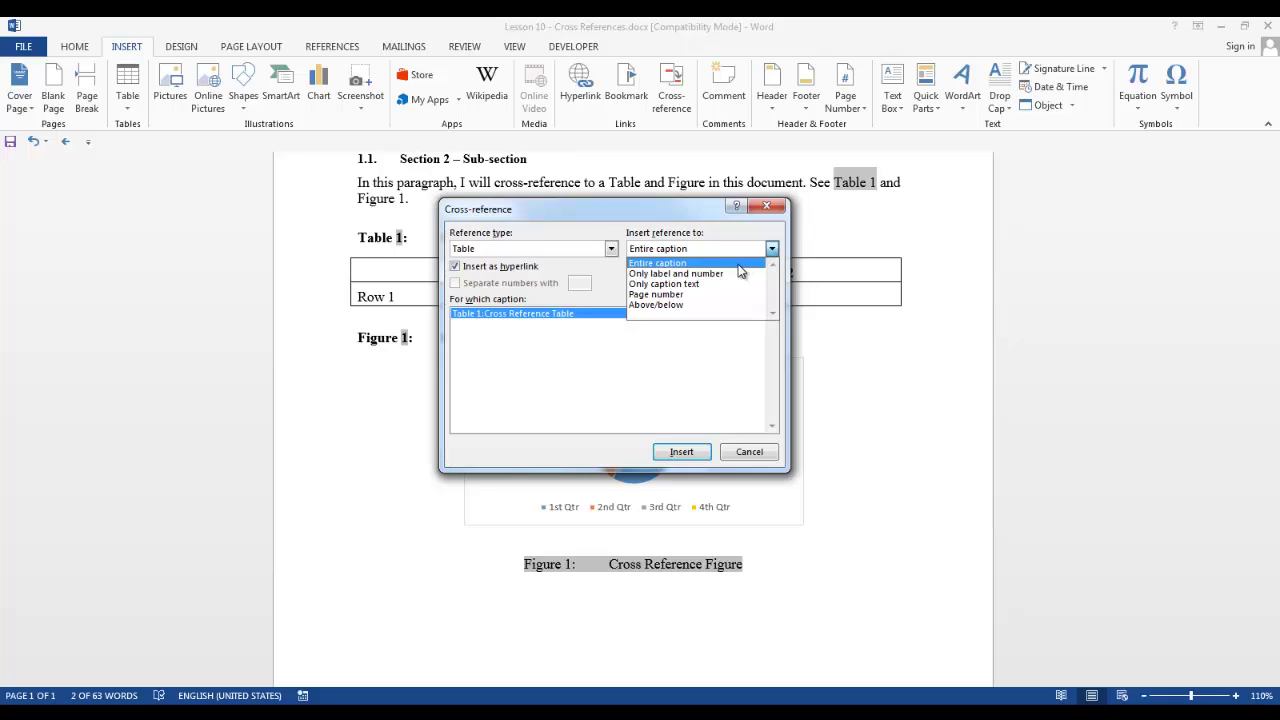
click(726, 274)
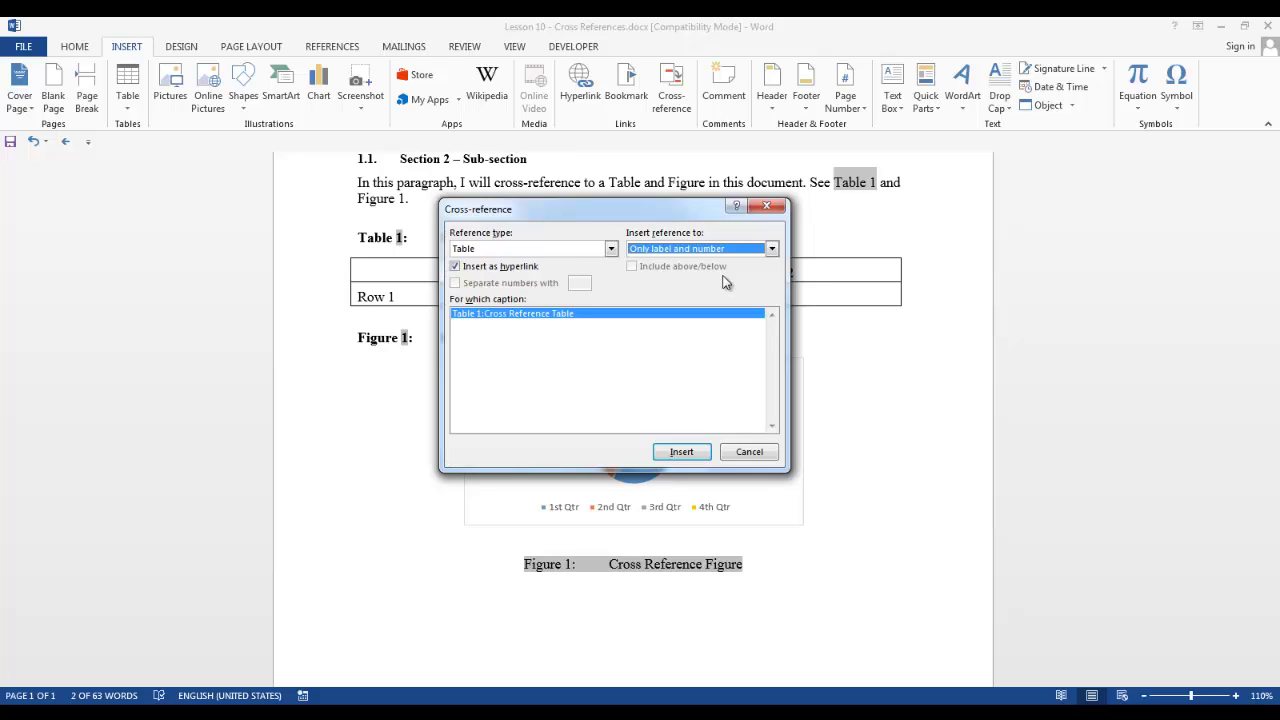
click(679, 452)
click(750, 452)
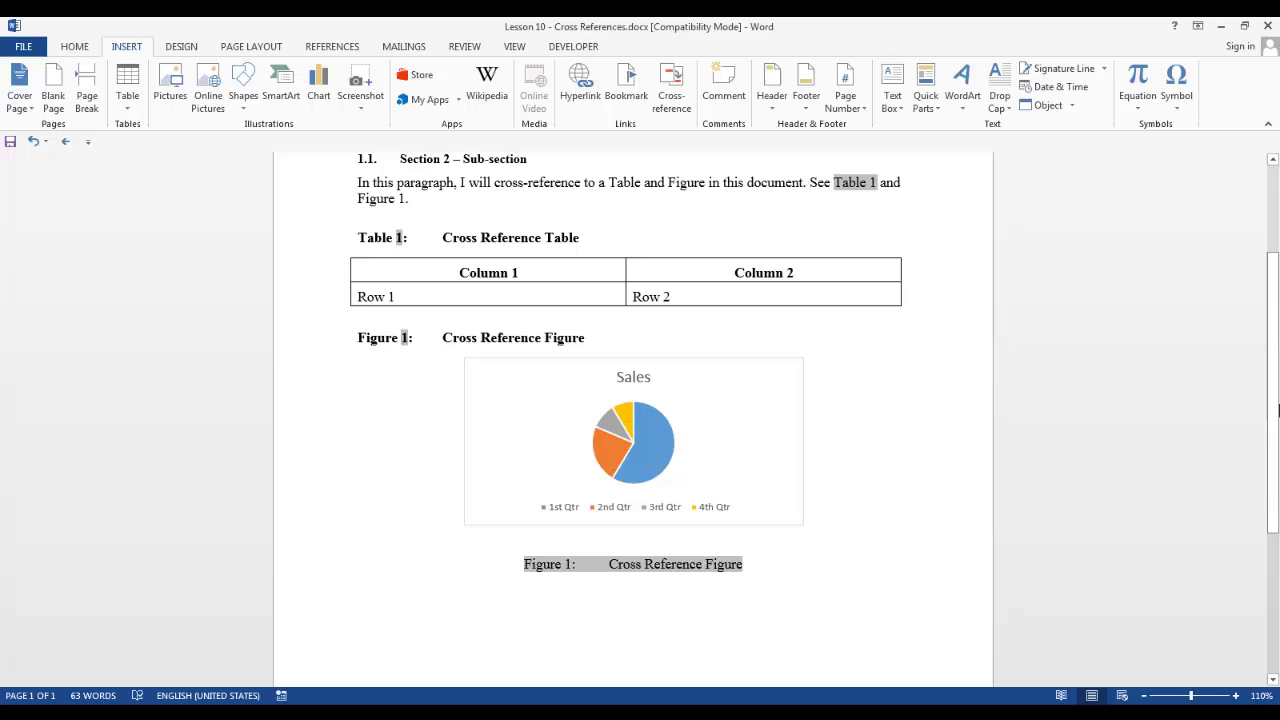
ctrl+click(855, 184)
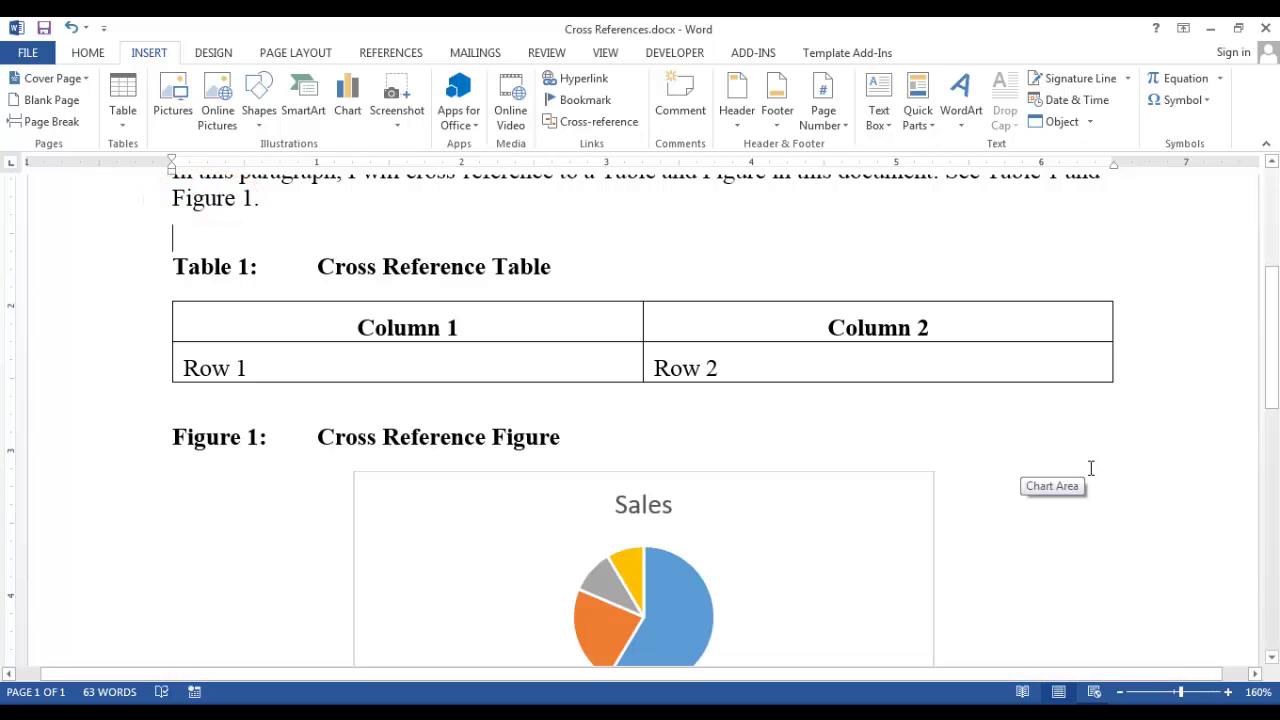
Step: Replace 'Figure 1' with a Figure cross-reference showing only label and number
scroll(1095, 460, up, 4)
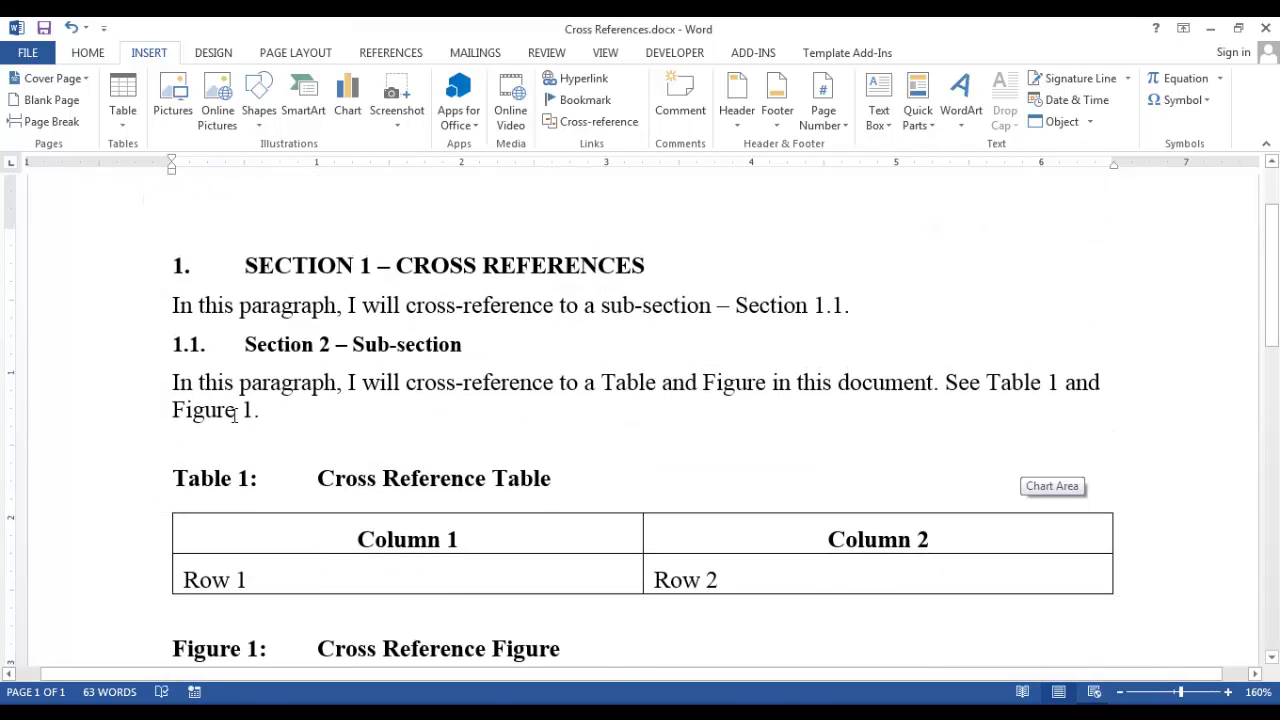
drag(257, 410, 172, 410)
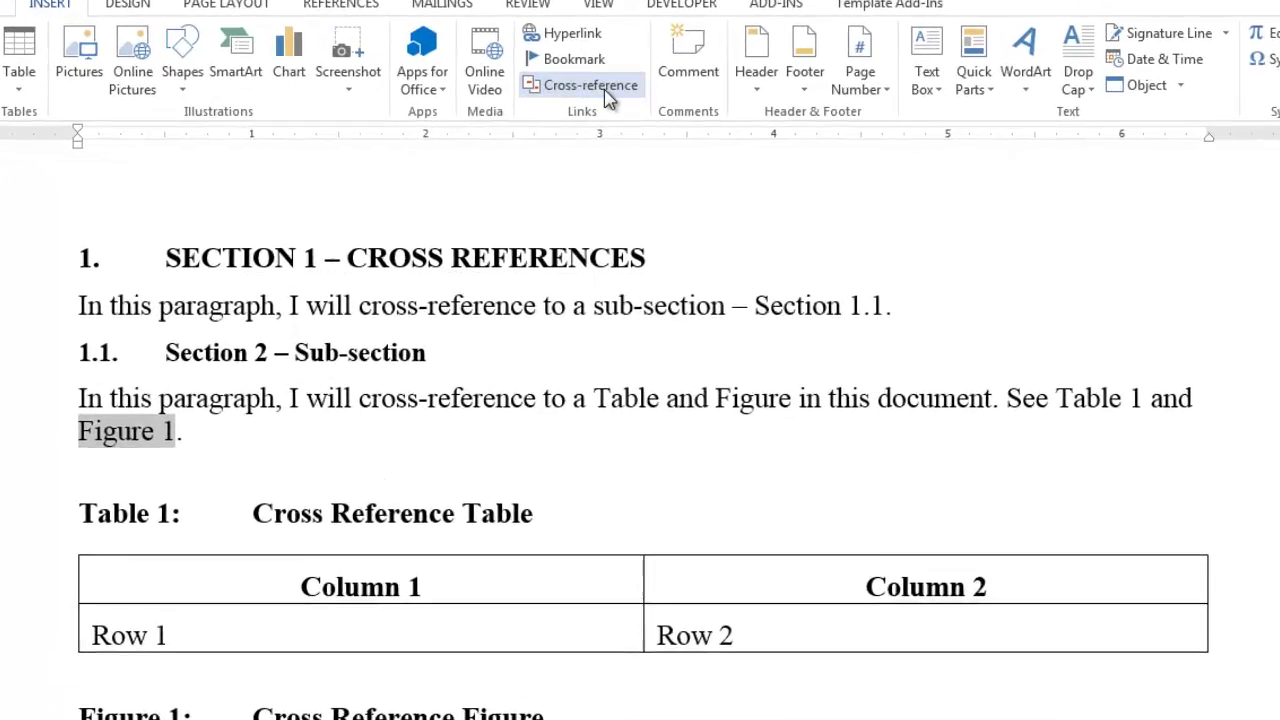
click(604, 89)
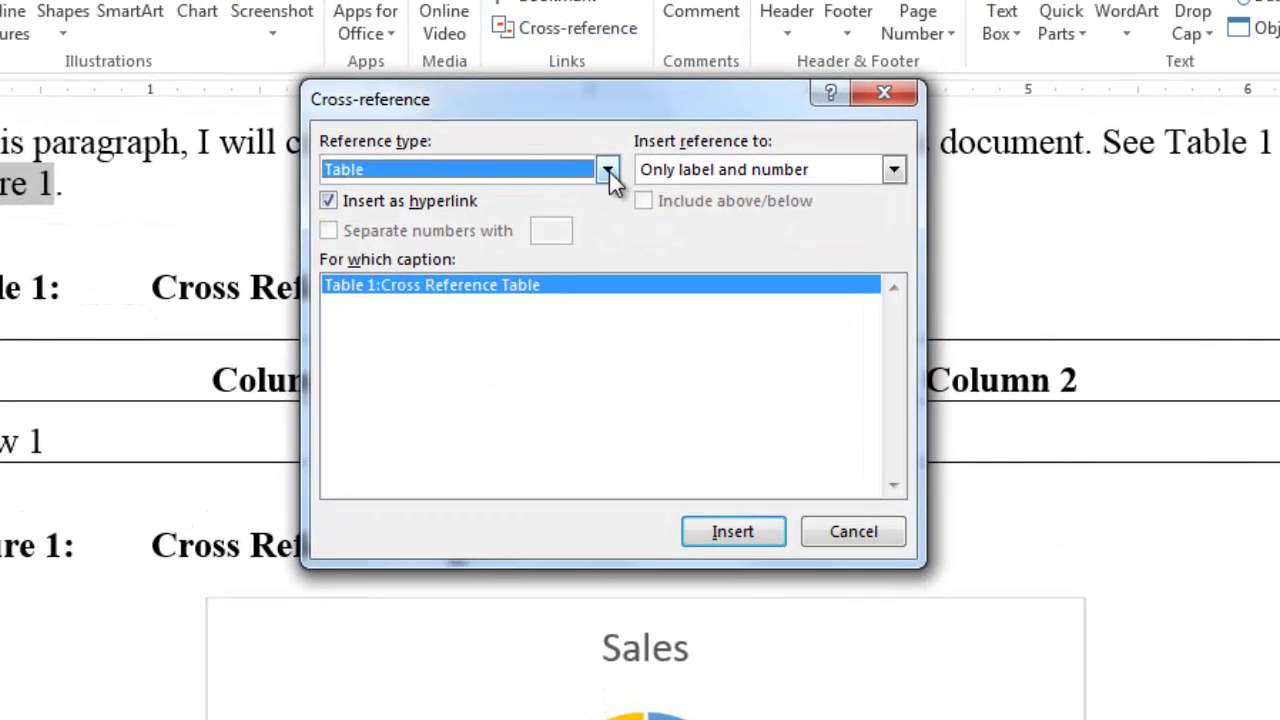
click(615, 199)
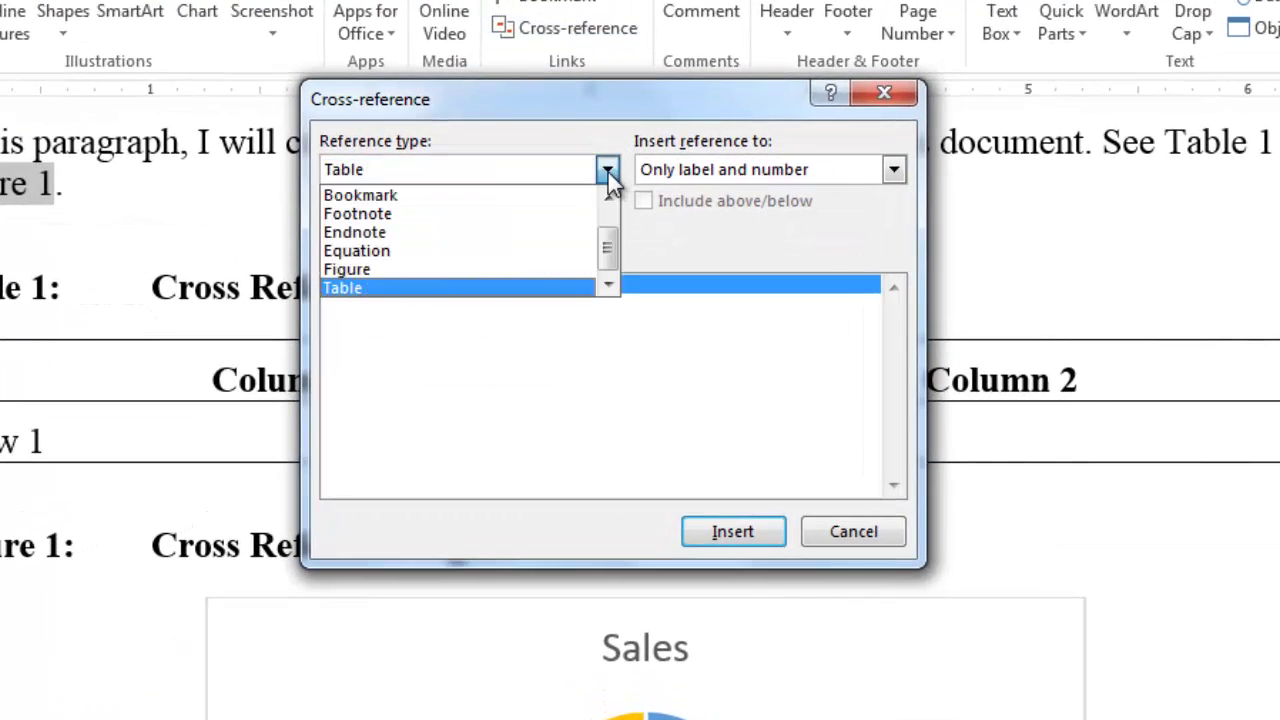
click(364, 270)
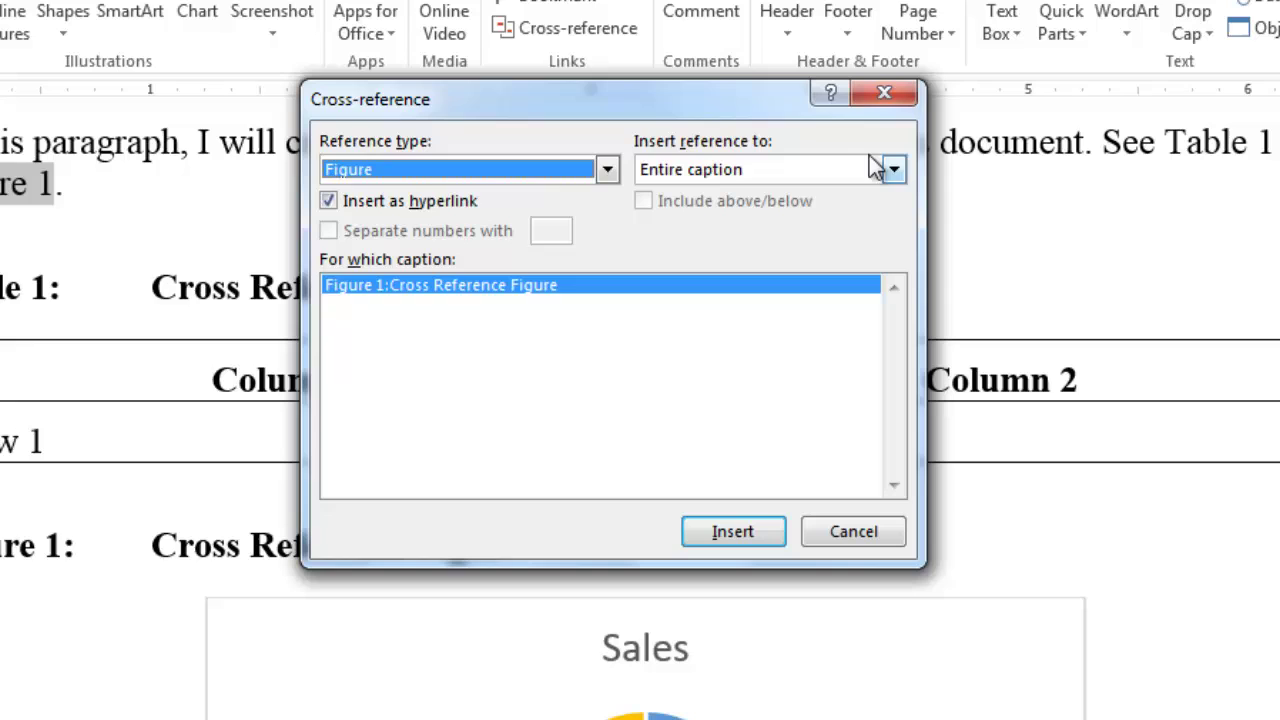
click(894, 174)
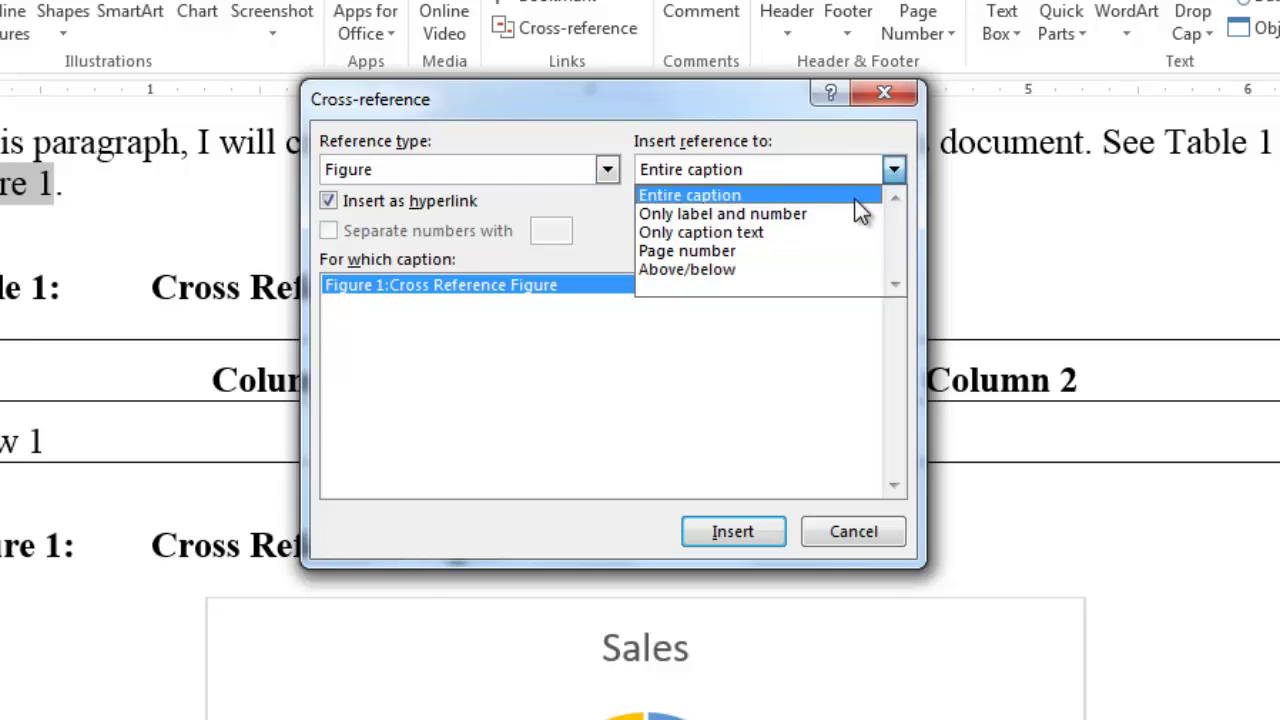
click(800, 216)
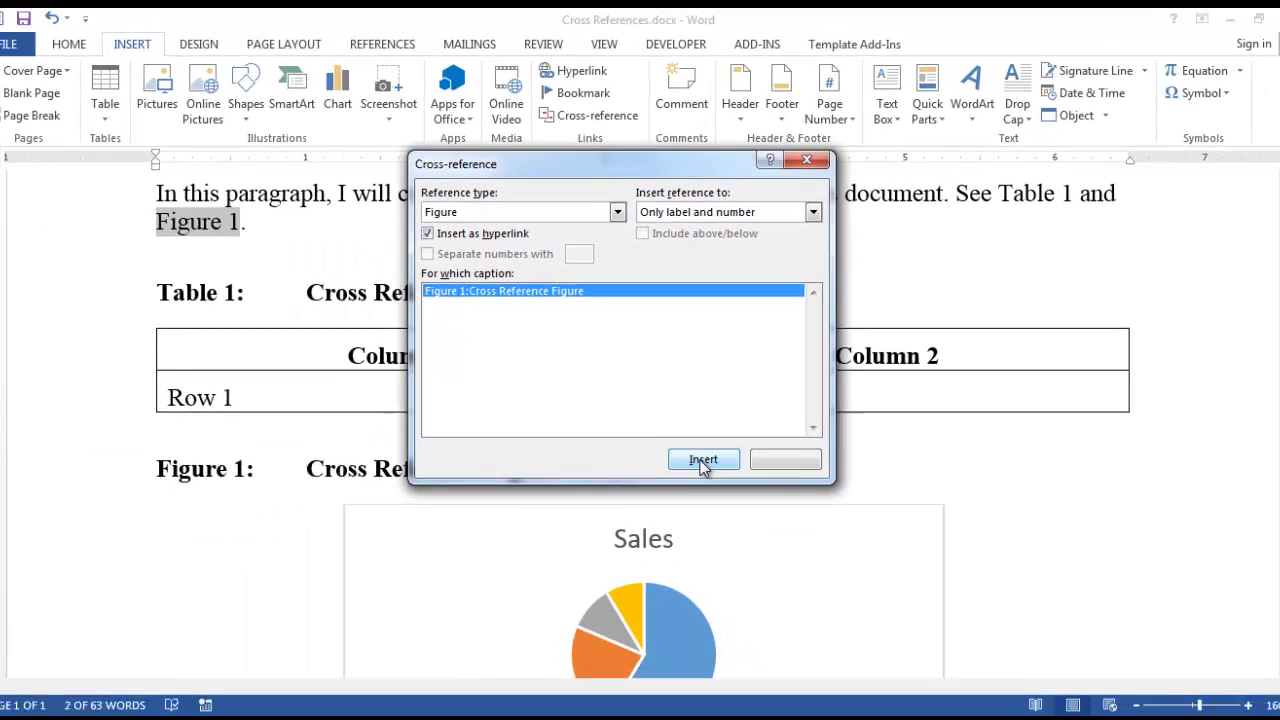
click(731, 531)
click(778, 455)
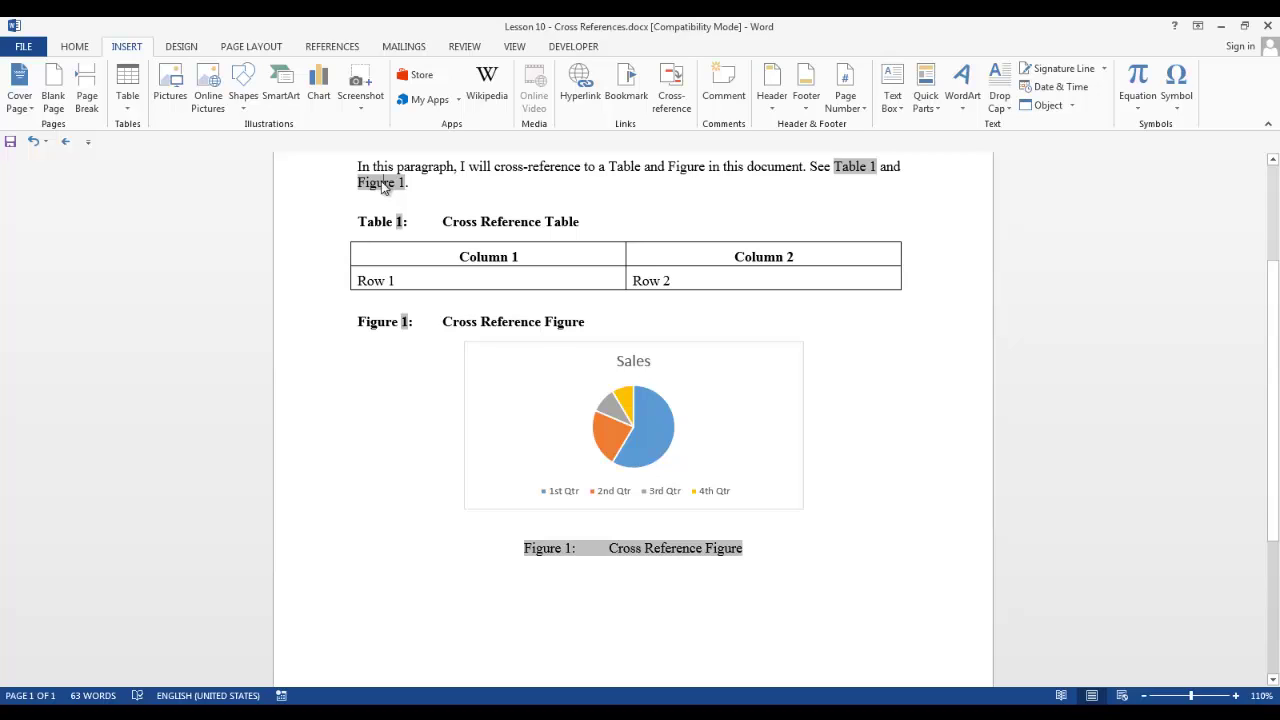
scroll(381, 187, down, 1)
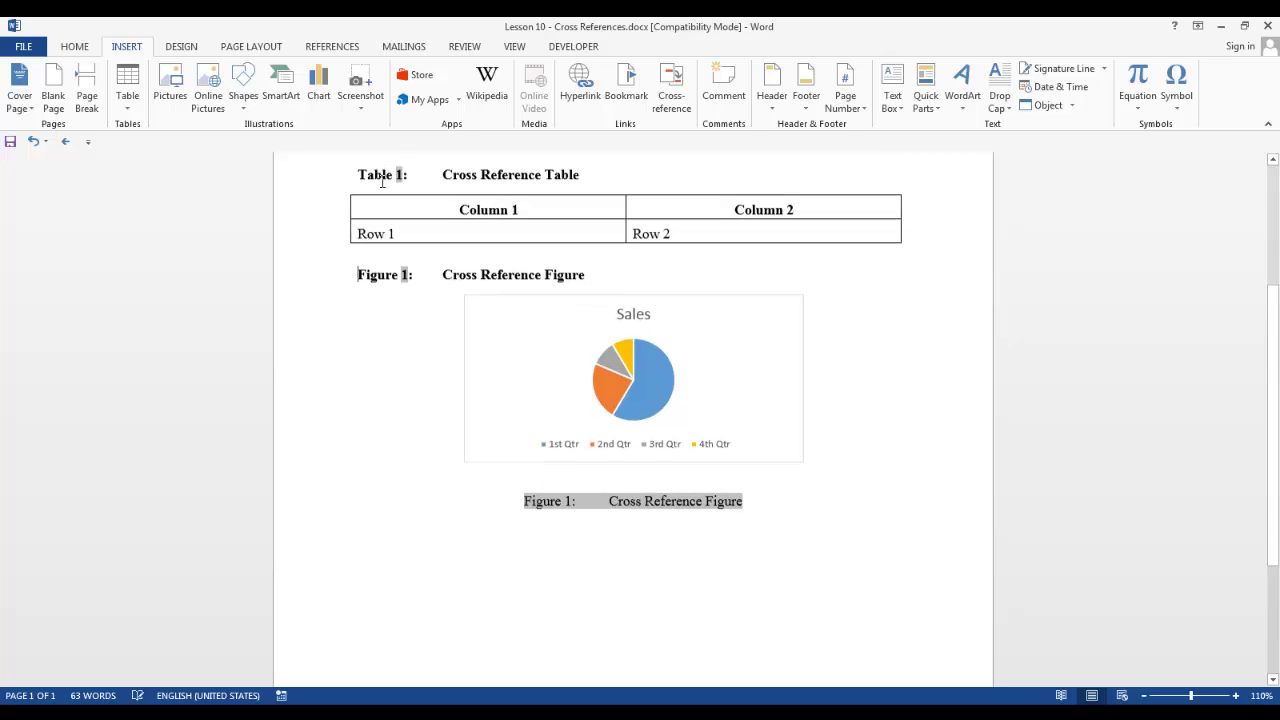